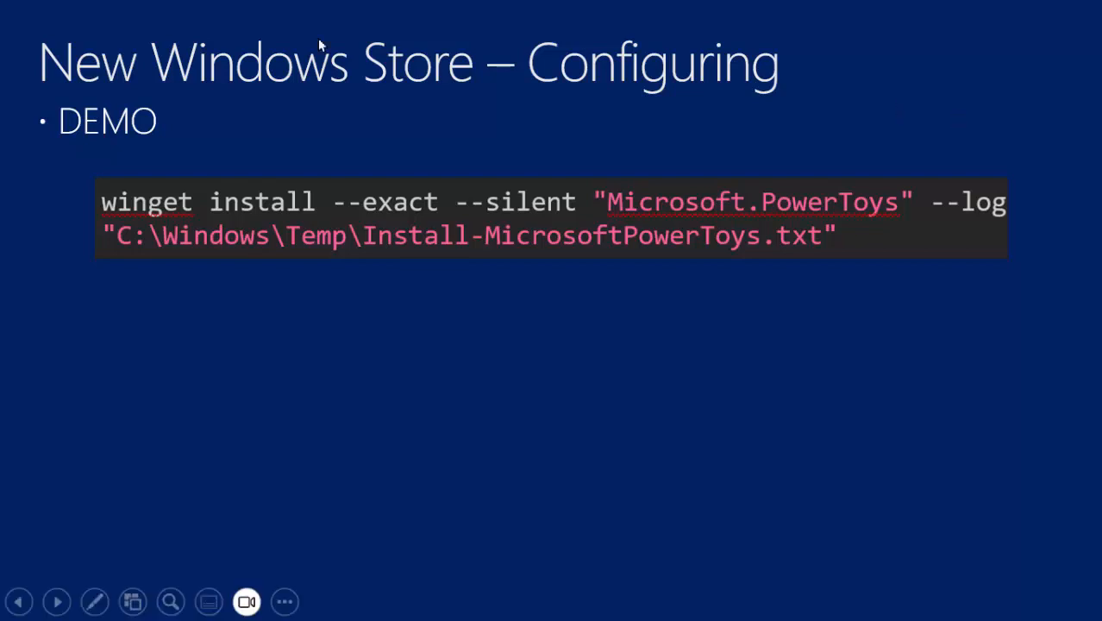
click(896, 139)
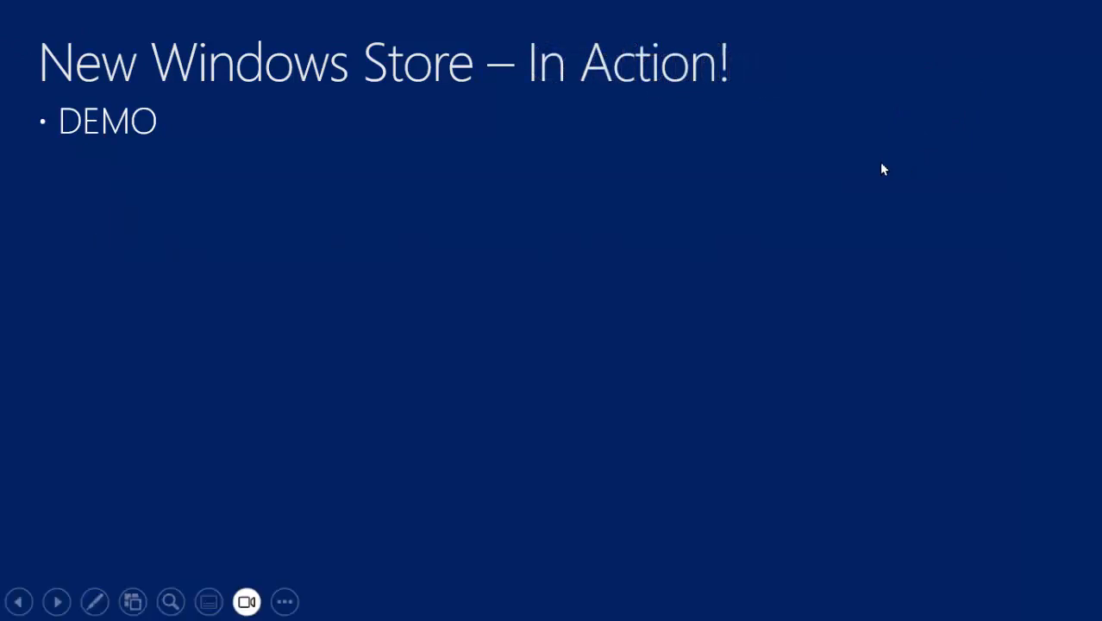
key(Left)
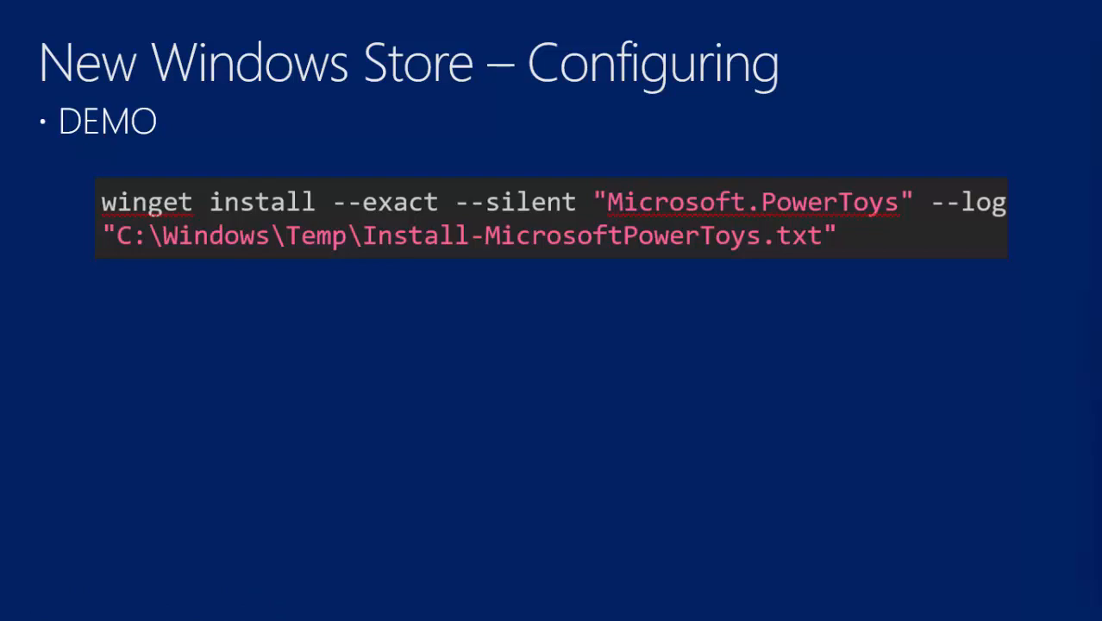
Switch to the Microsoft Endpoint Manager admin center and open the list of all apps
key(alt+Tab)
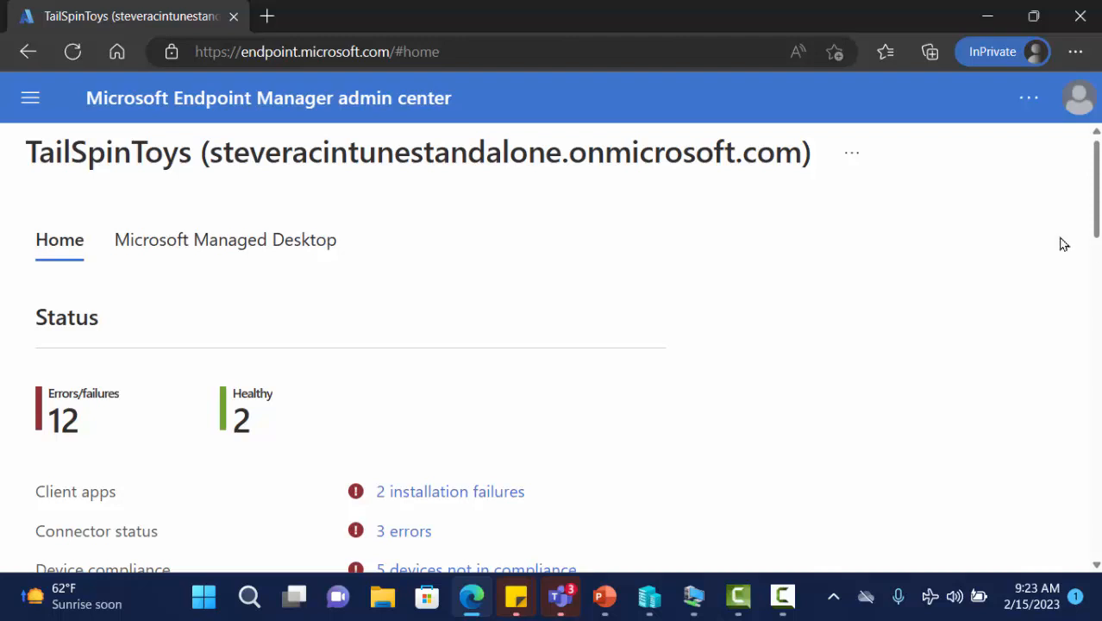
click(46, 105)
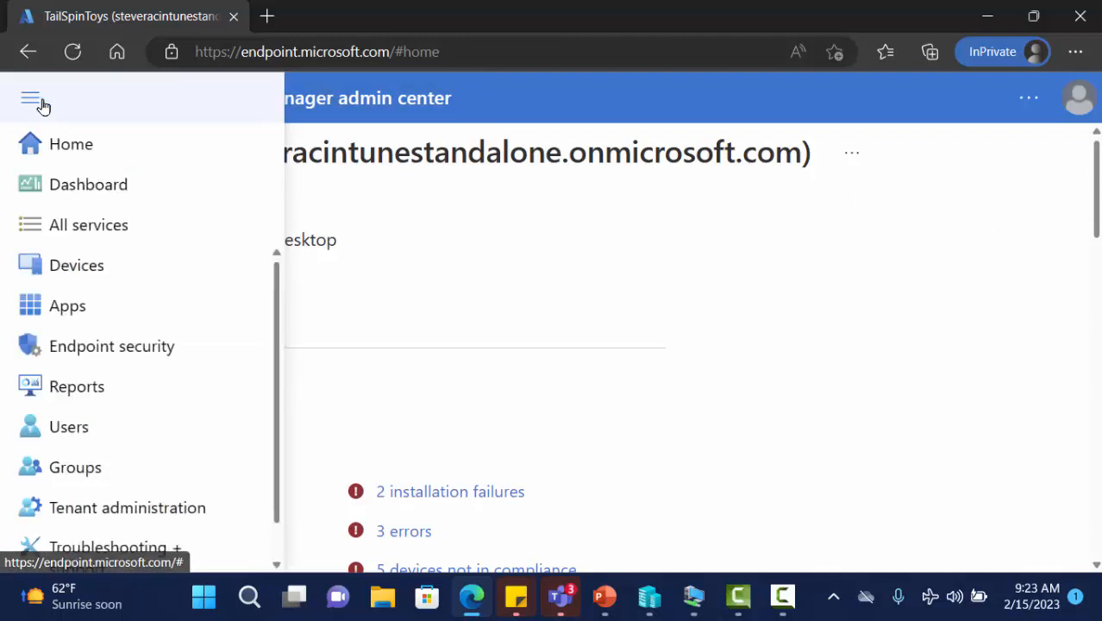
click(104, 308)
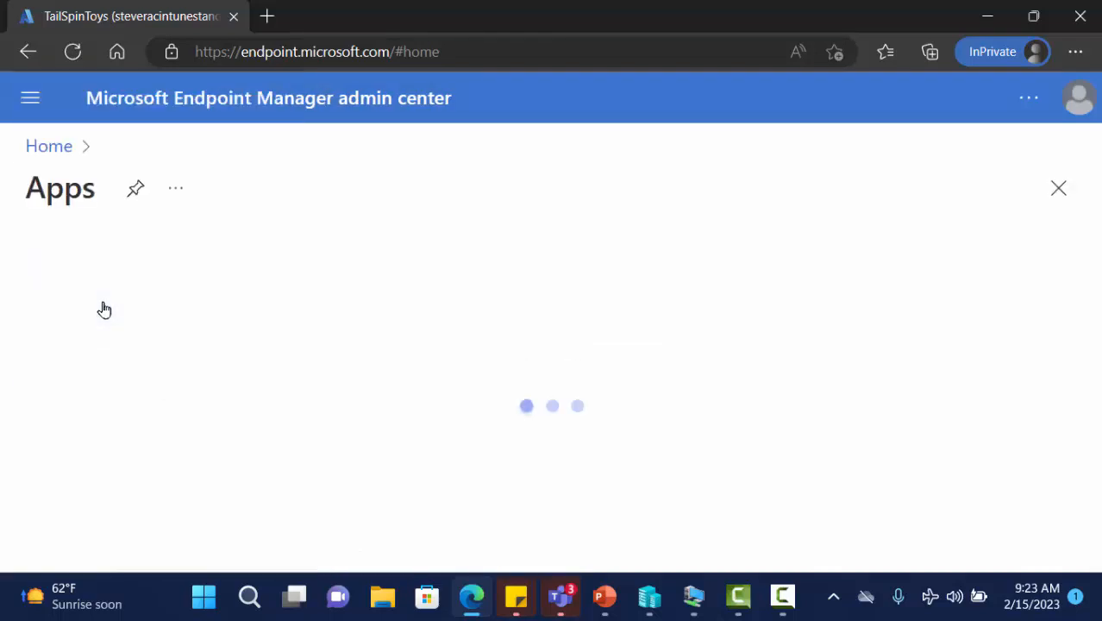
click(30, 101)
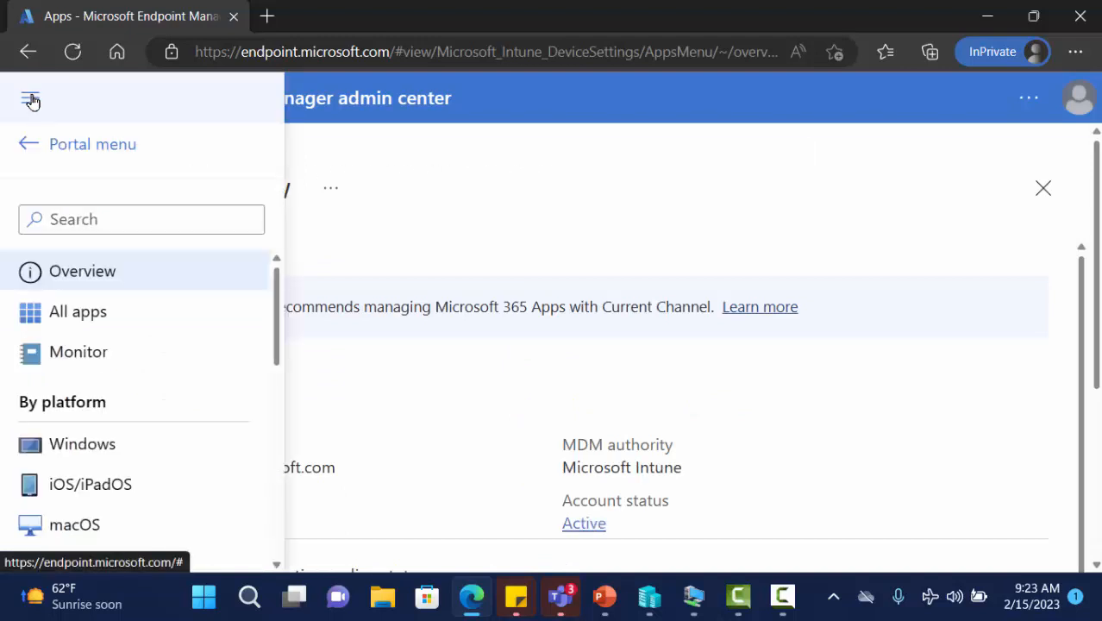
click(113, 313)
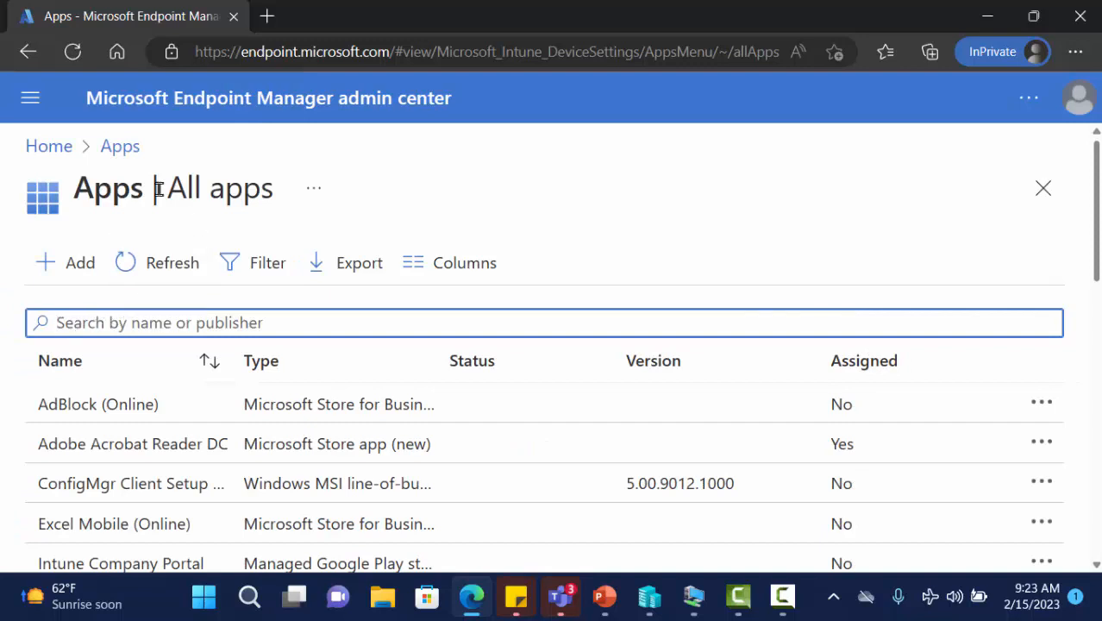
Start adding an app with the app type Microsoft Store app (new)
click(74, 269)
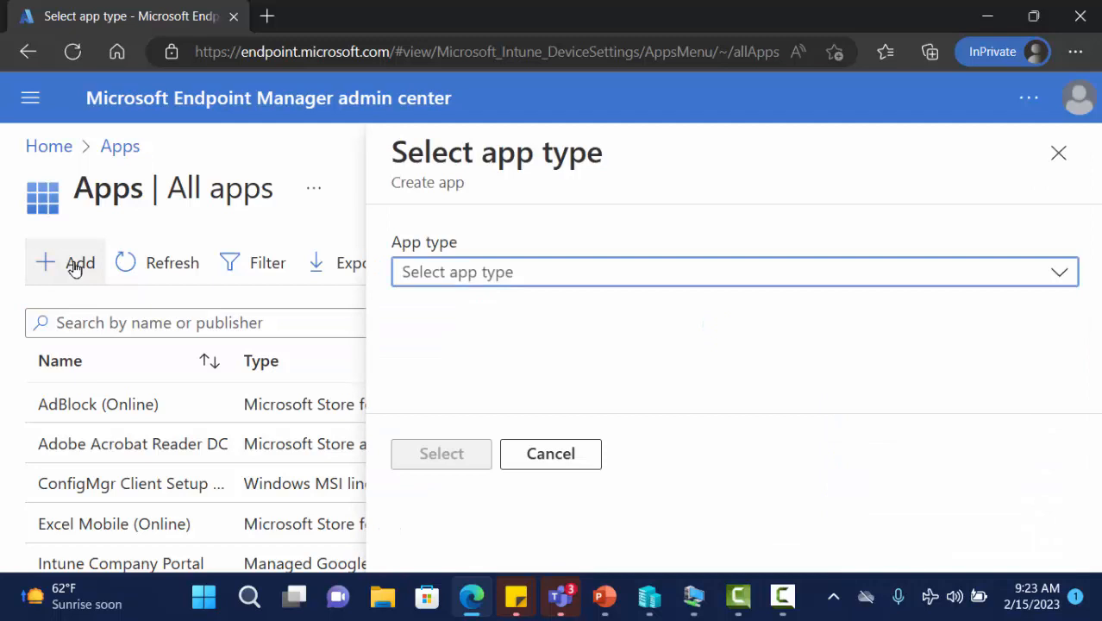
click(499, 280)
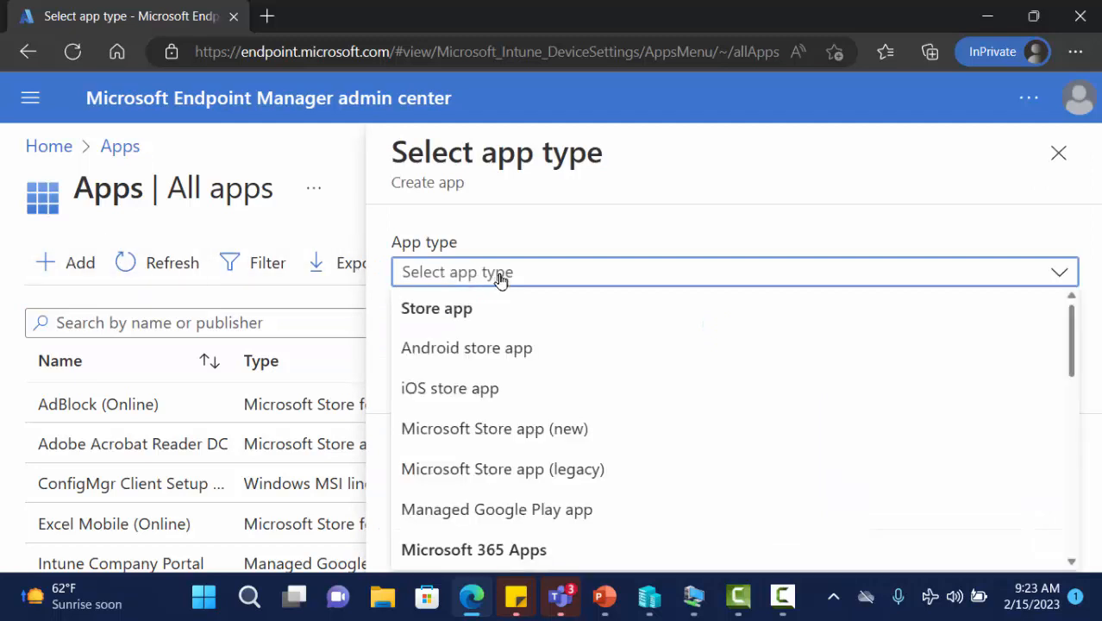
click(490, 440)
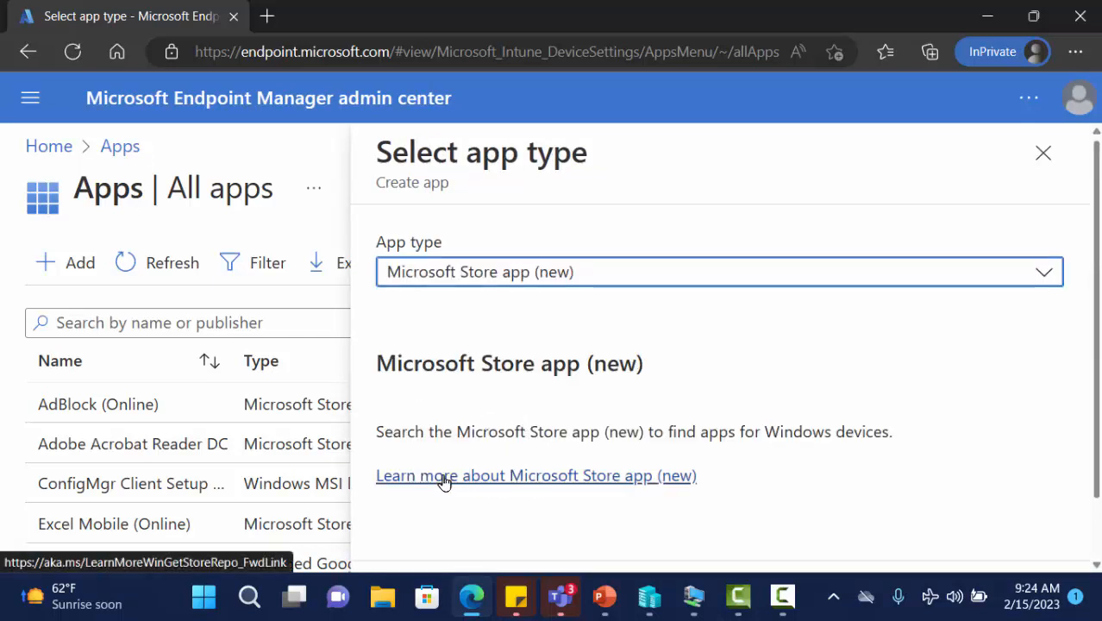
scroll(475, 485, down, 1)
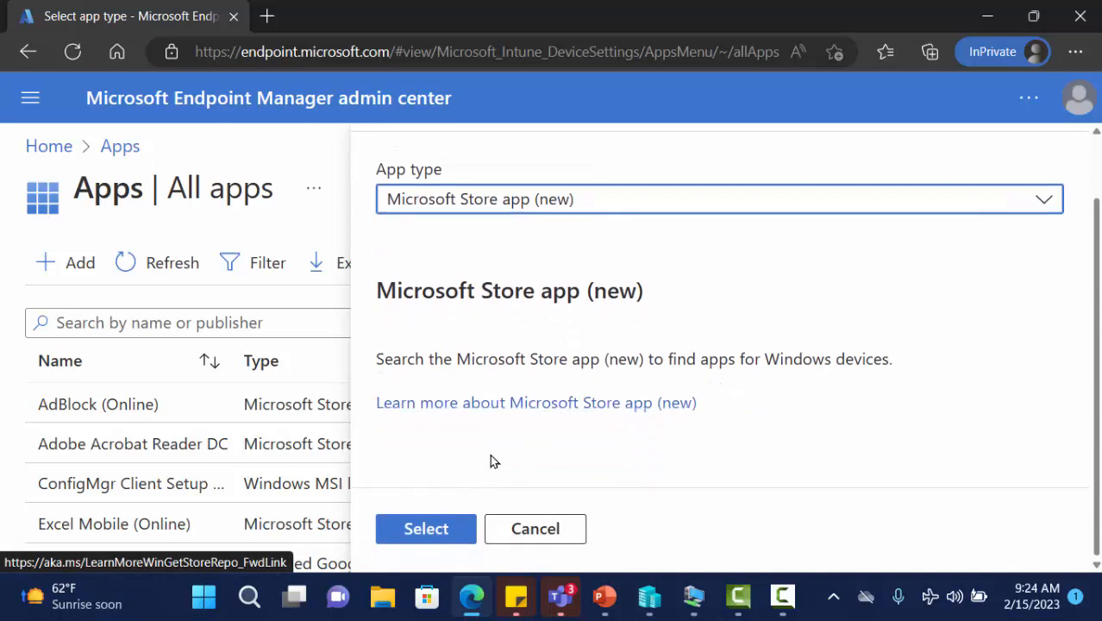
click(452, 524)
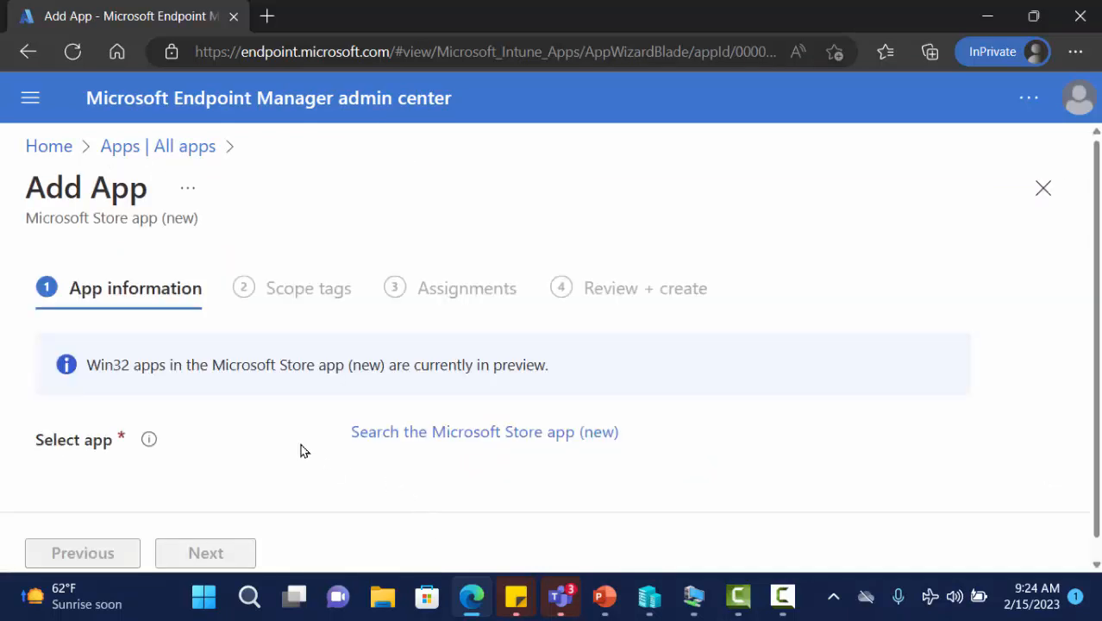
Open the Microsoft Store app (new) search, search for "microsoft" and look through the listed apps and their types
click(473, 436)
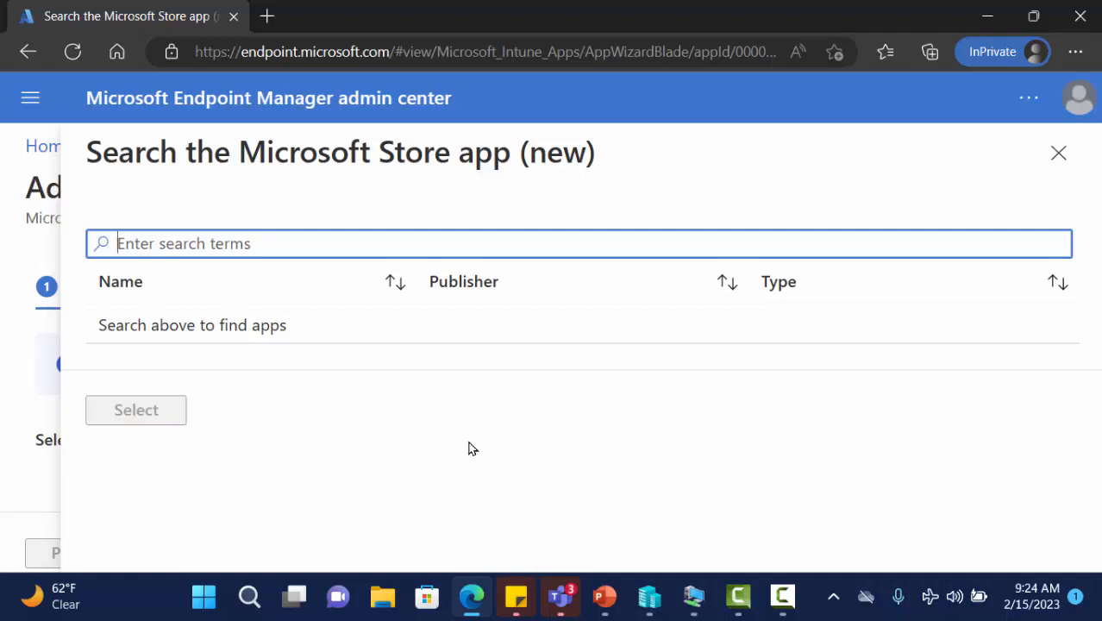
text(micro)
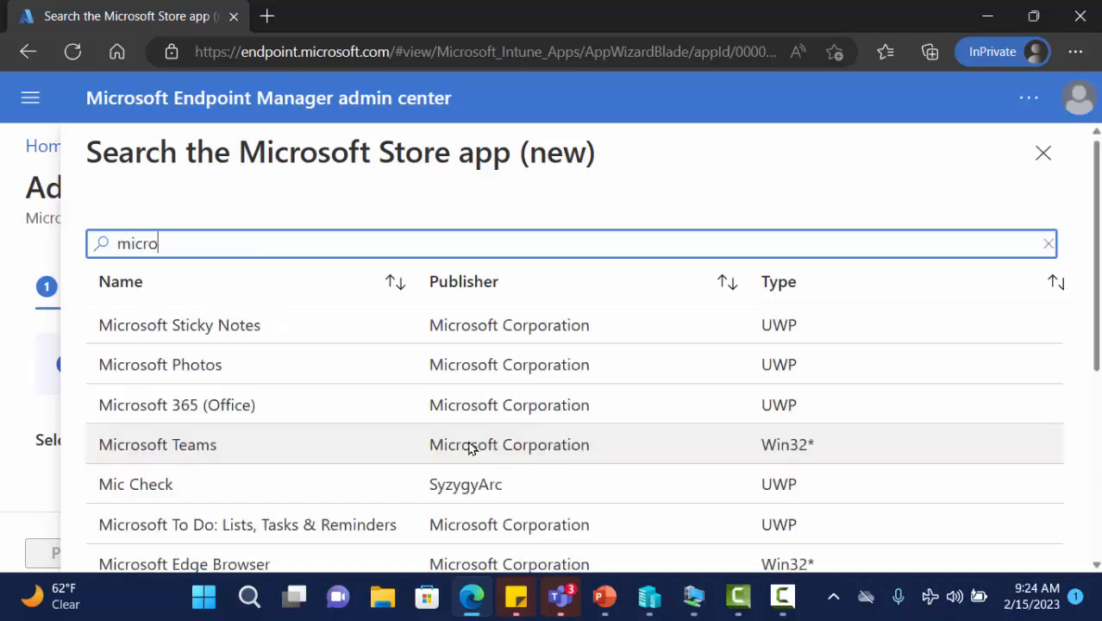
text(soft)
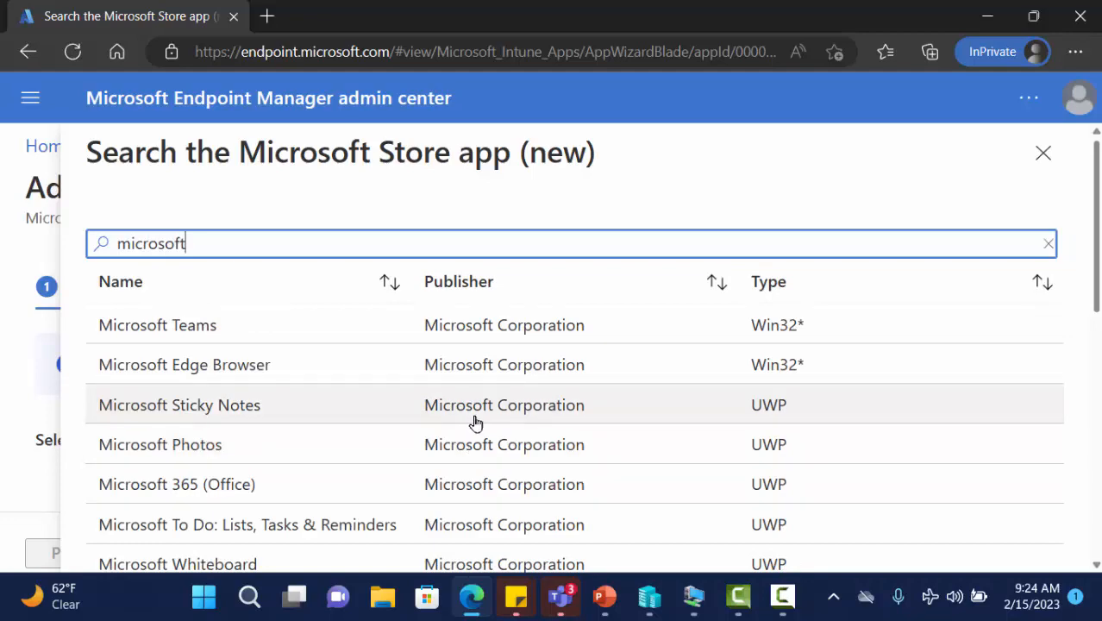
scroll(475, 422, down, 4)
scroll(423, 433, down, 4)
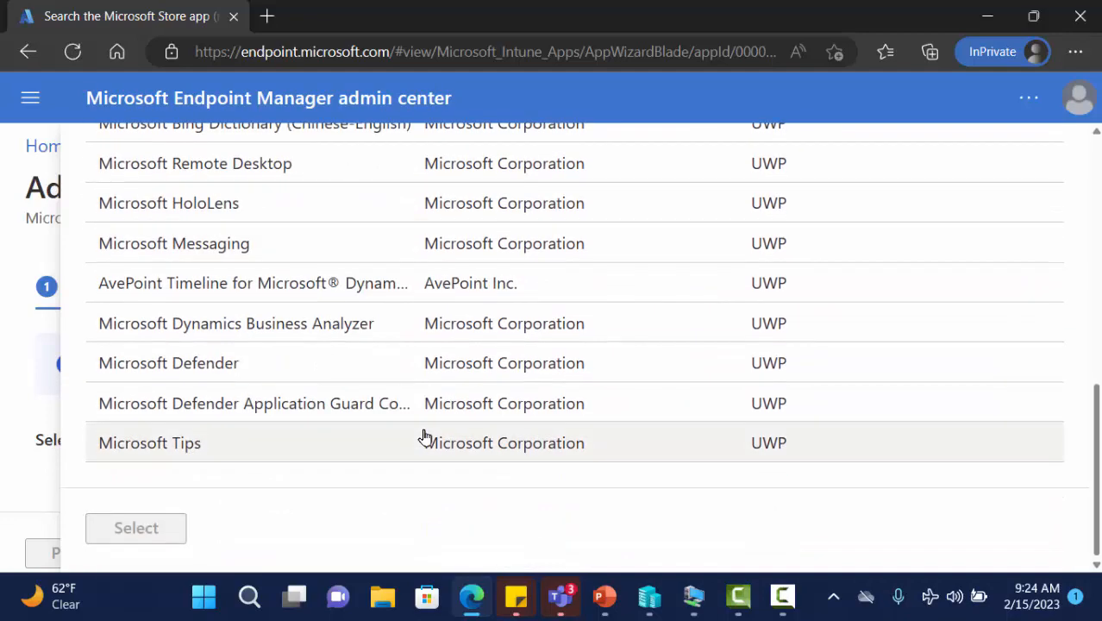
scroll(623, 408, up, 10)
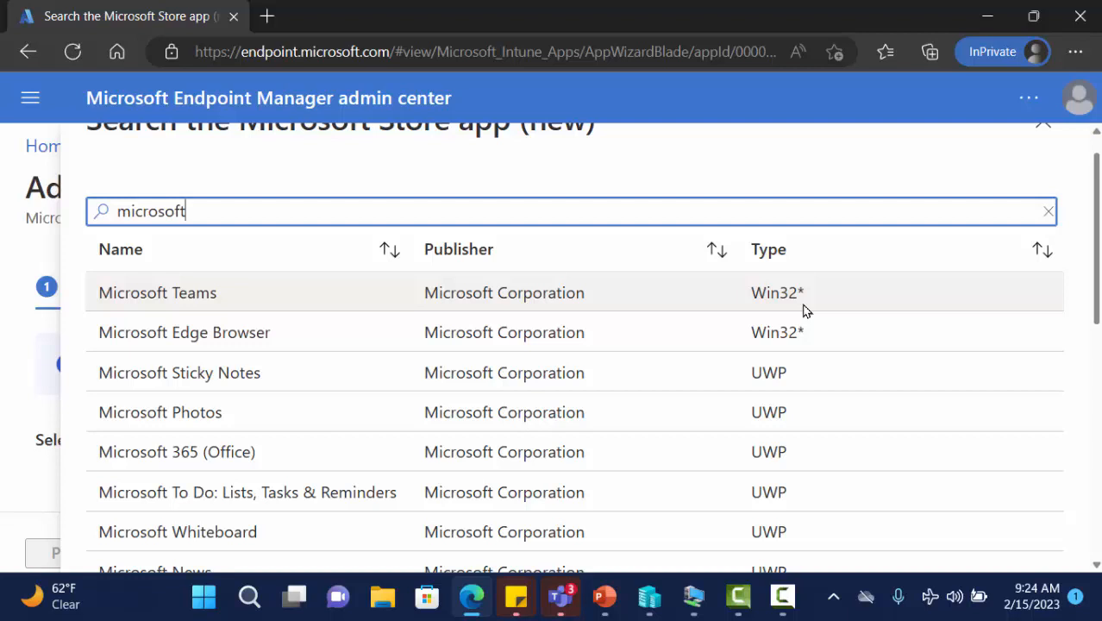
Search the store apps for "adobe" and for "net"
key(ctrl+a)
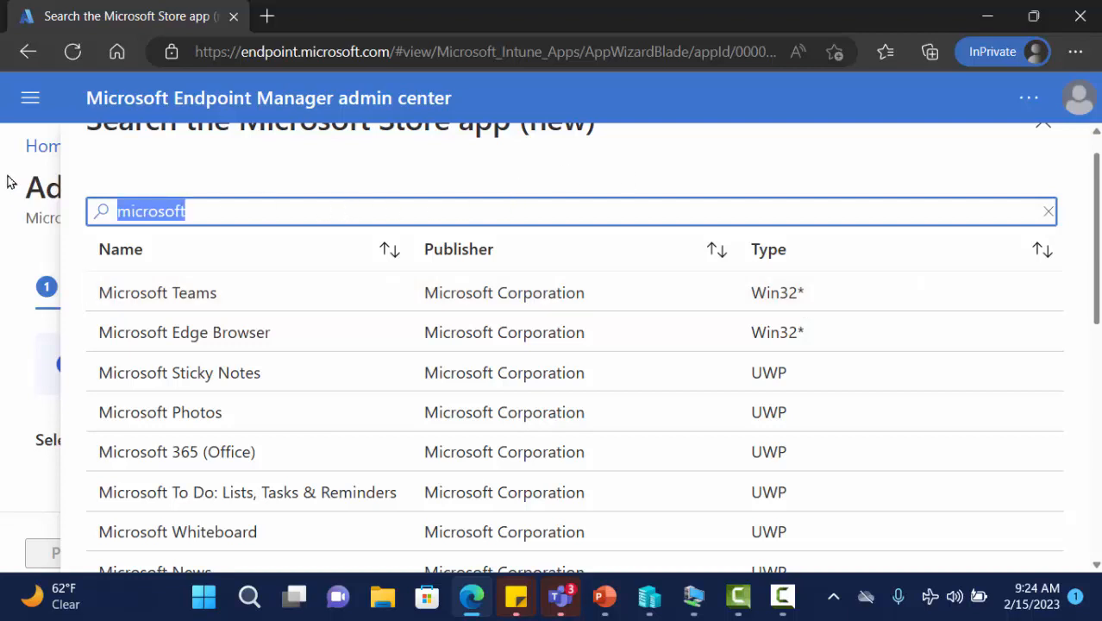
text(adobe)
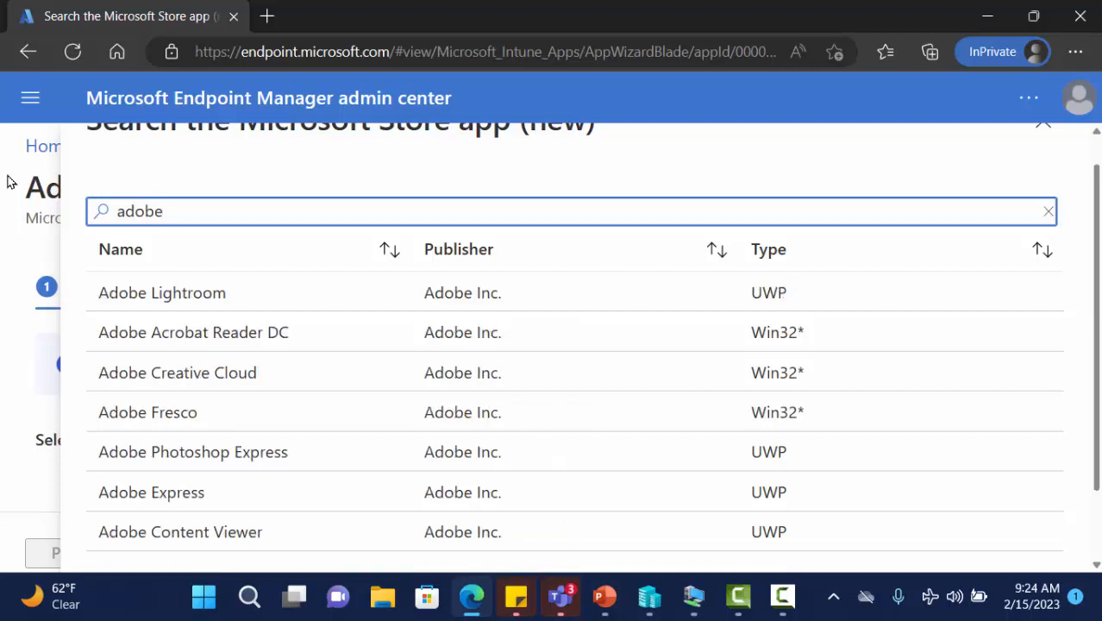
key(BackSpace)
key(BackSpace)
key(BackSpace)
key(BackSpace)
key(BackSpace)
text(net)
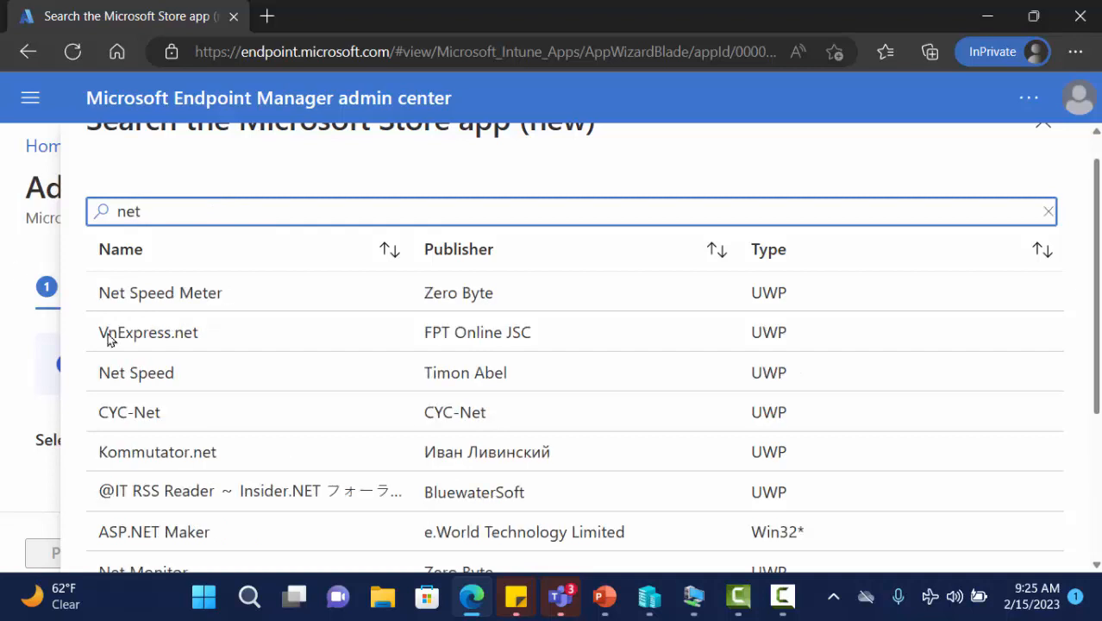
scroll(357, 388, down, 1)
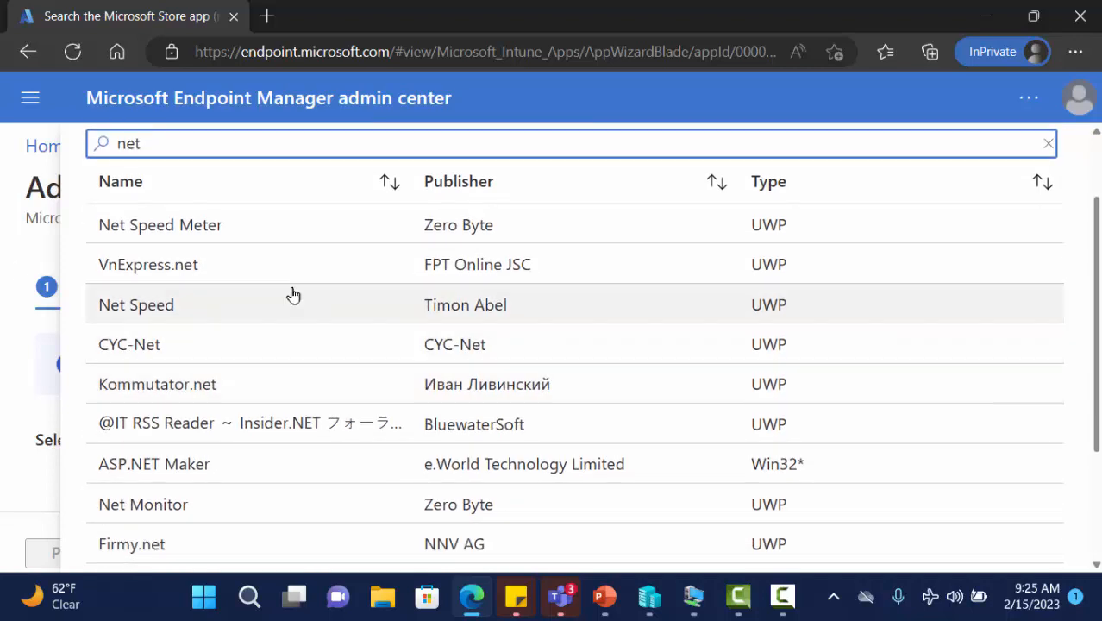
Search the store apps for "candy" and look through the list
drag(228, 144, 54, 149)
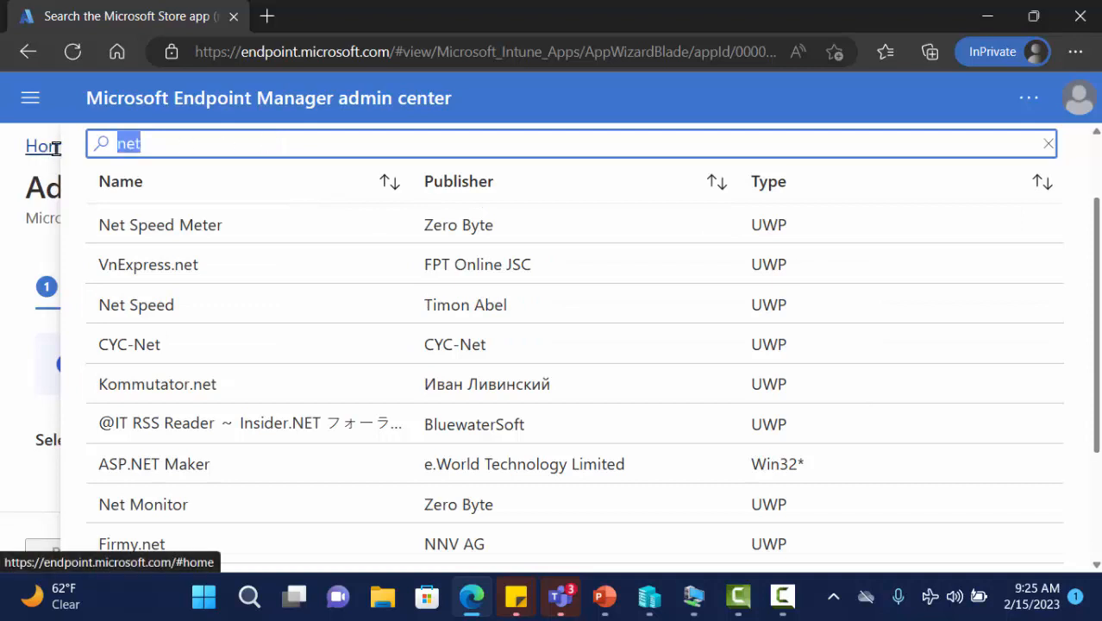
text(candy)
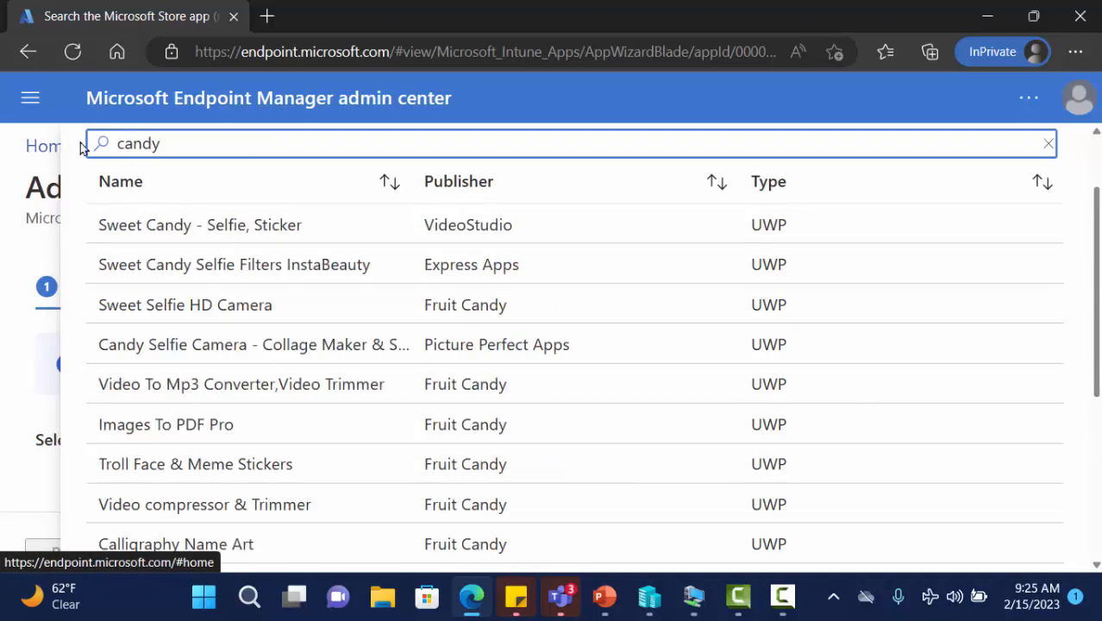
scroll(297, 349, down, 5)
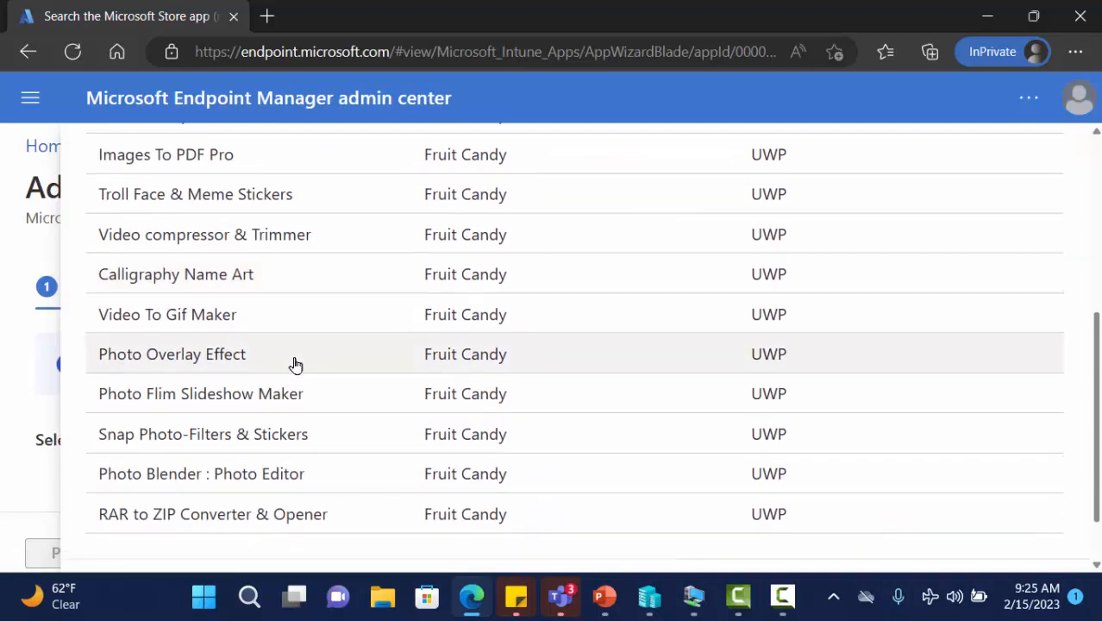
scroll(293, 357, up, 5)
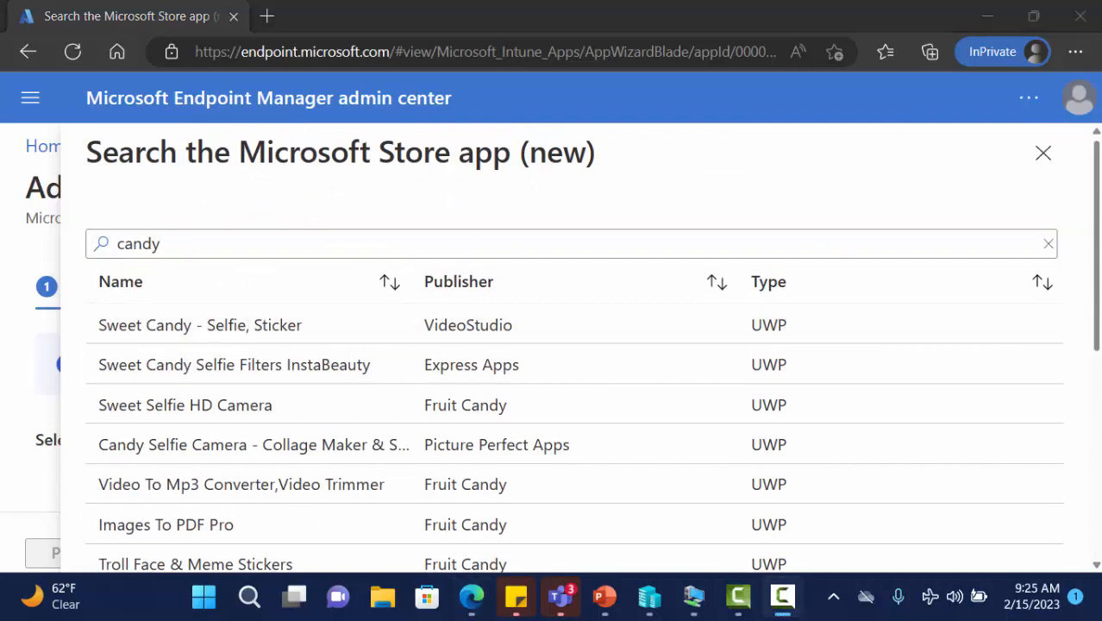
Search the store apps for "sa" and clear the search term
click(103, 248)
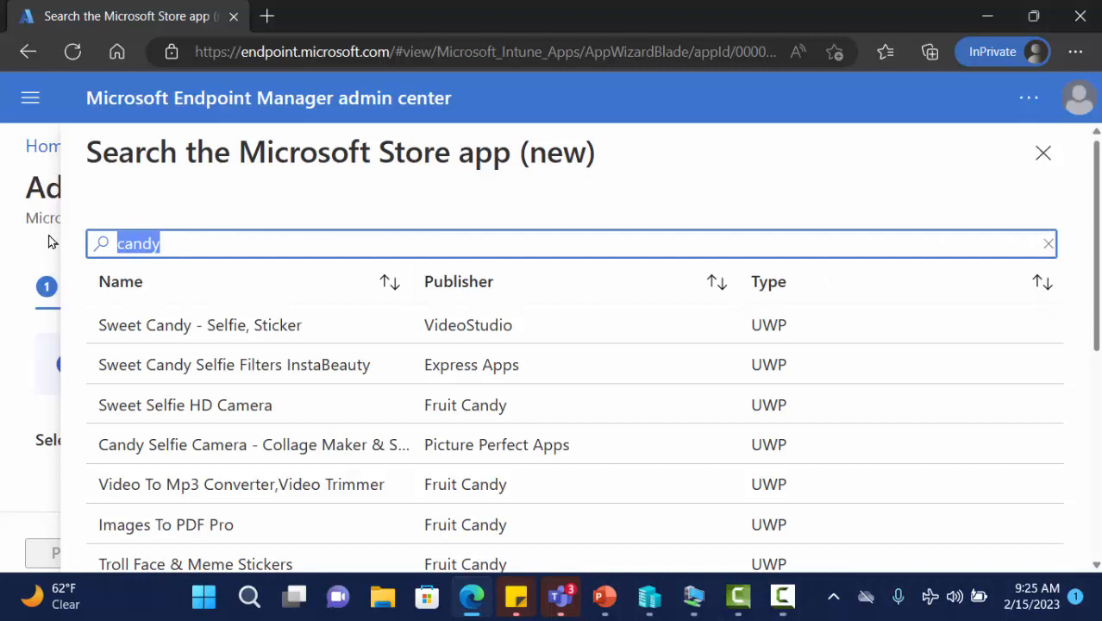
text(sa)
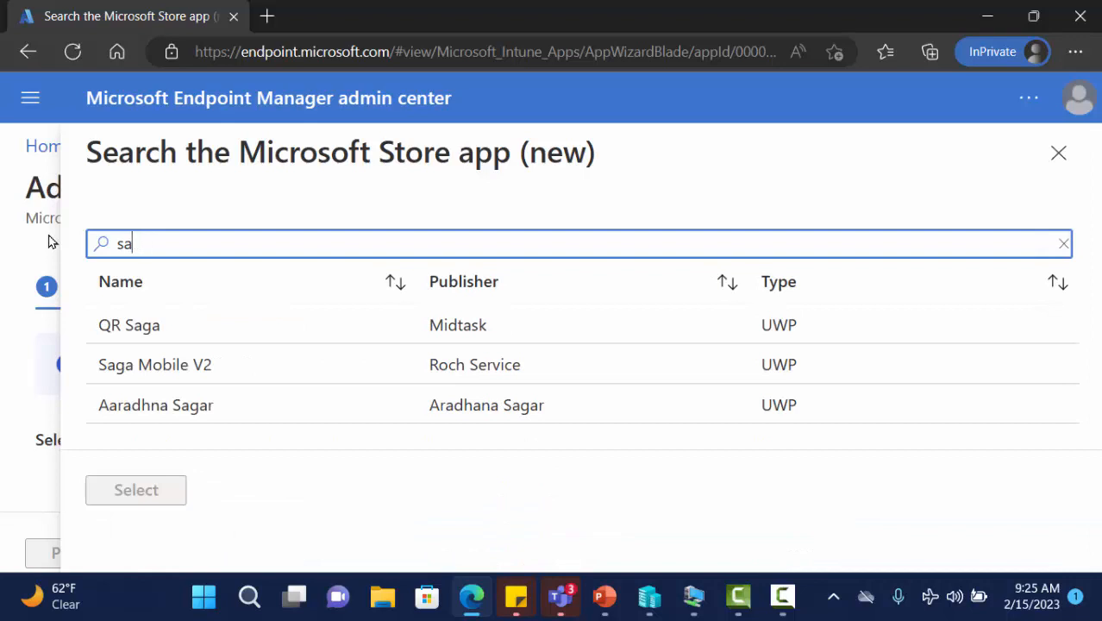
key(BackSpace)
key(BackSpace)
Search the store apps for "package" and select NuGet Package Explorer as the app to add
text(package)
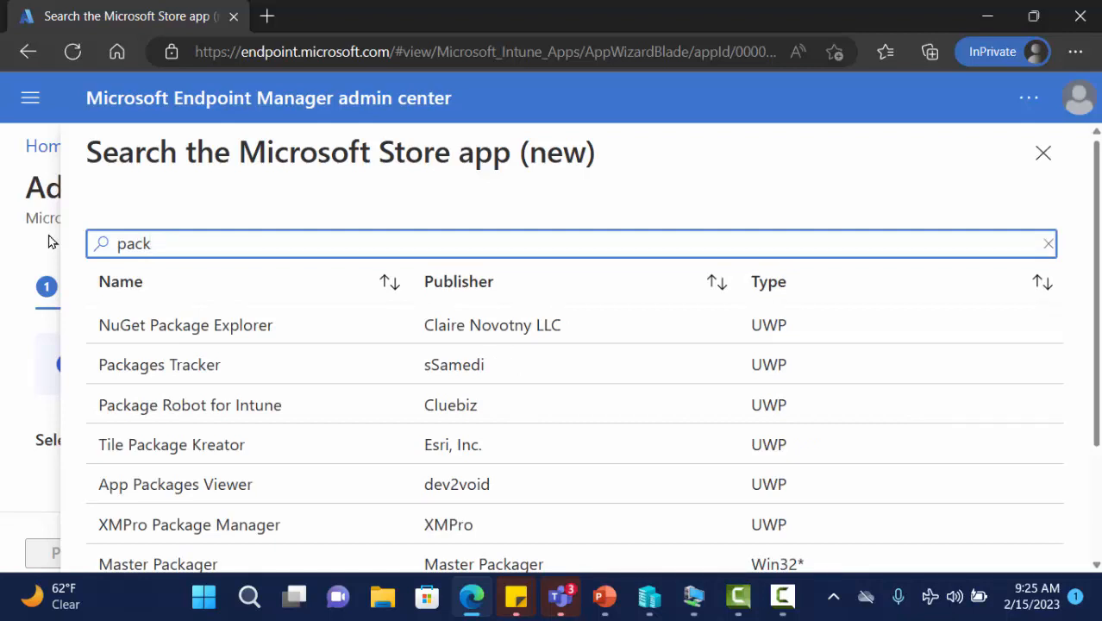
key(BackSpace)
key(BackSpace)
key(BackSpace)
key(BackSpace)
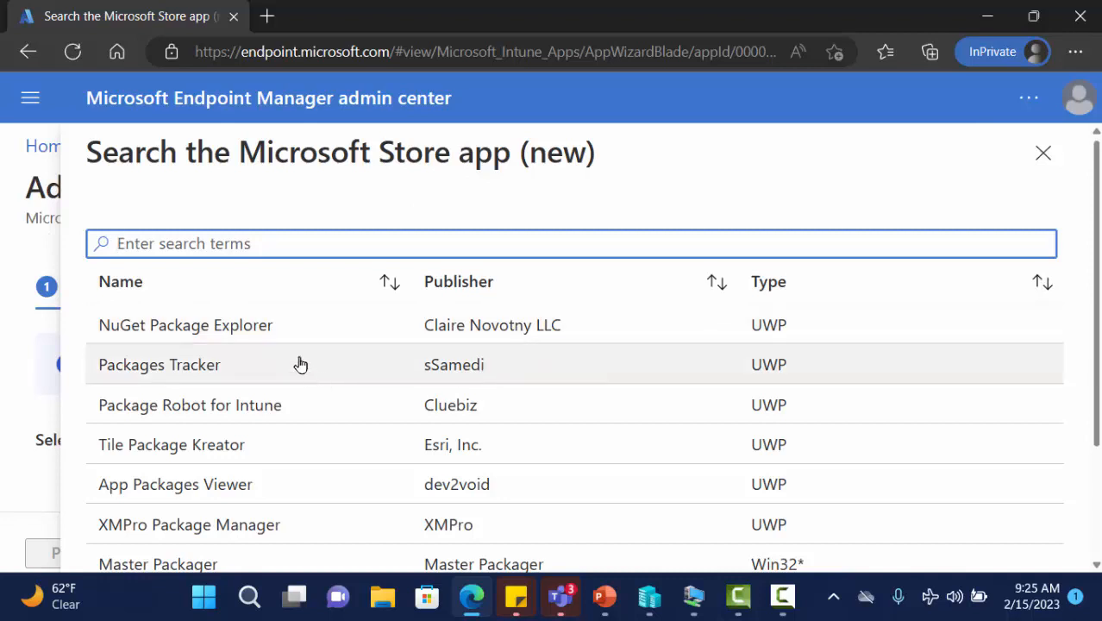
click(240, 339)
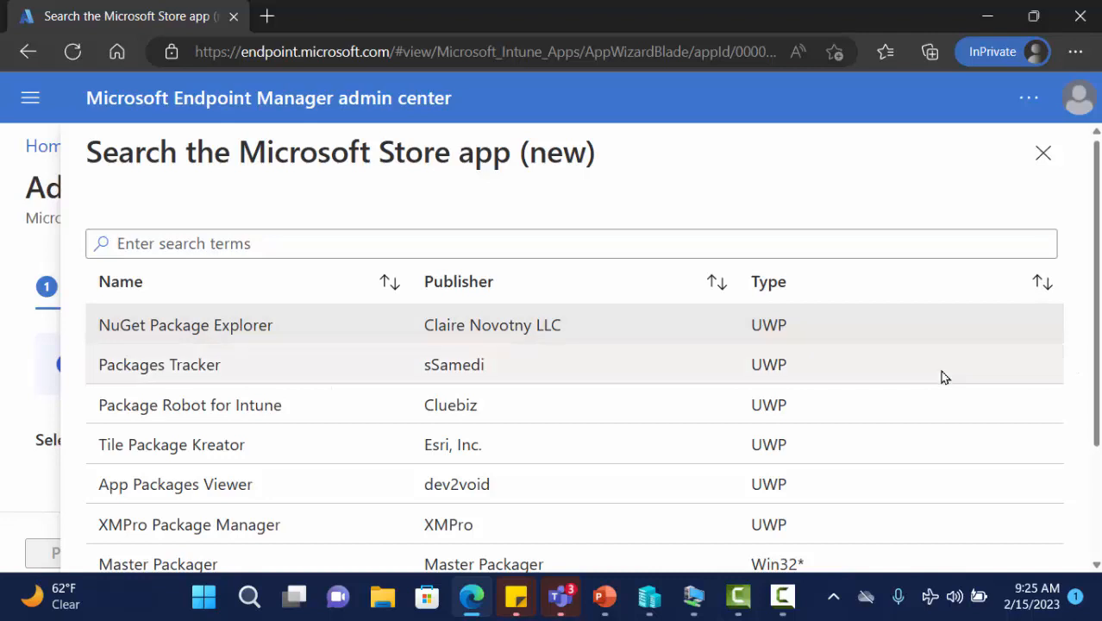
scroll(1092, 330, down, 3)
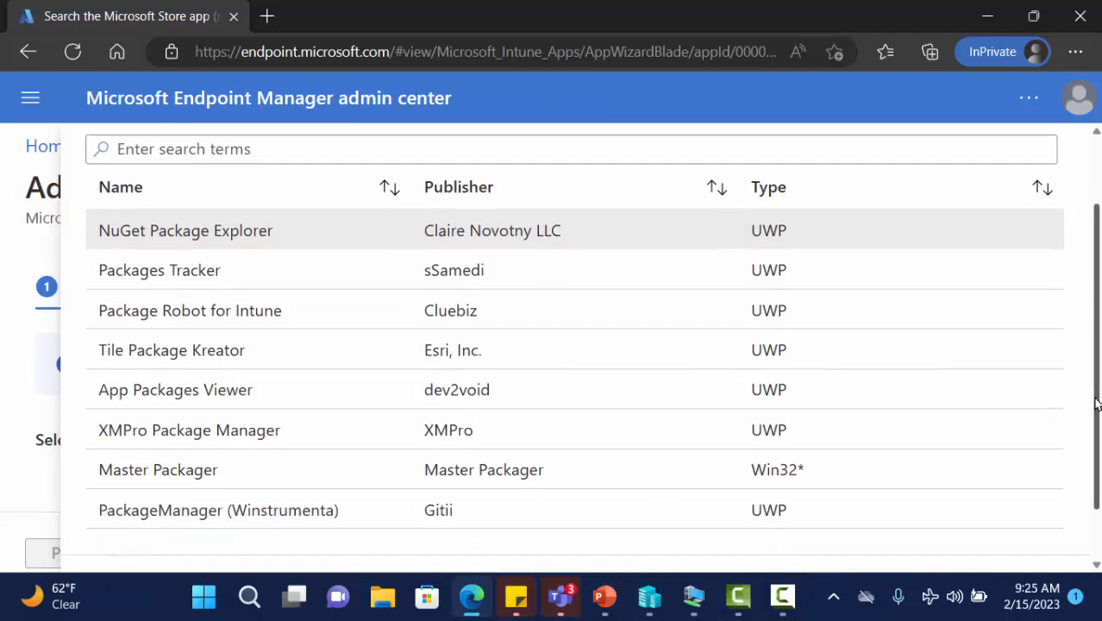
click(166, 527)
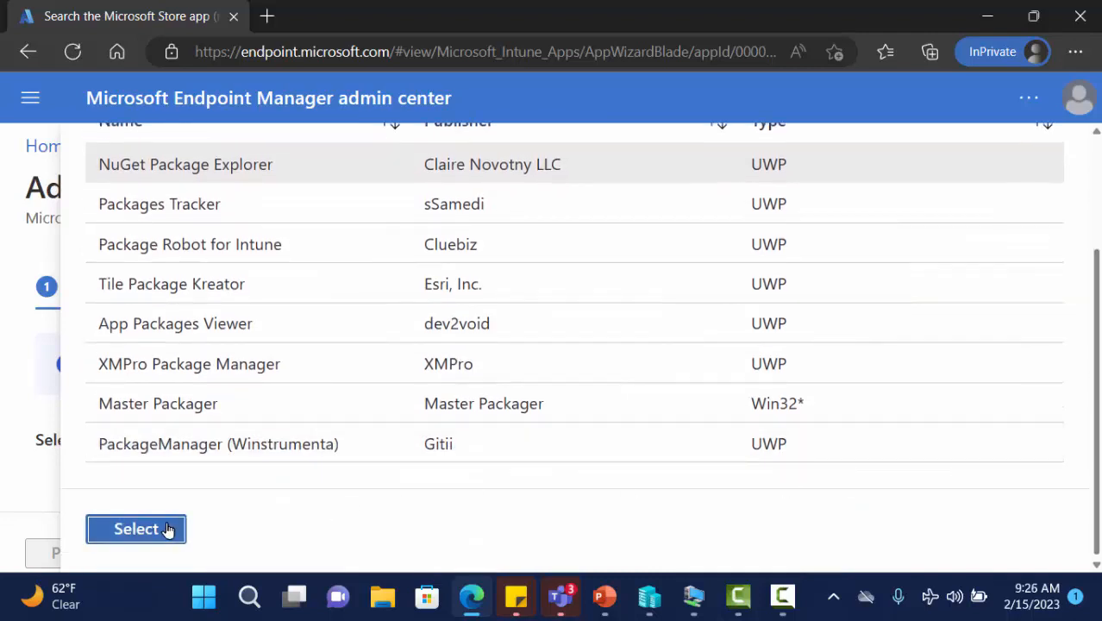
Review the prefilled app information for NuGet Package Explorer and close the Add App form without creating the app
scroll(285, 392, down, 3)
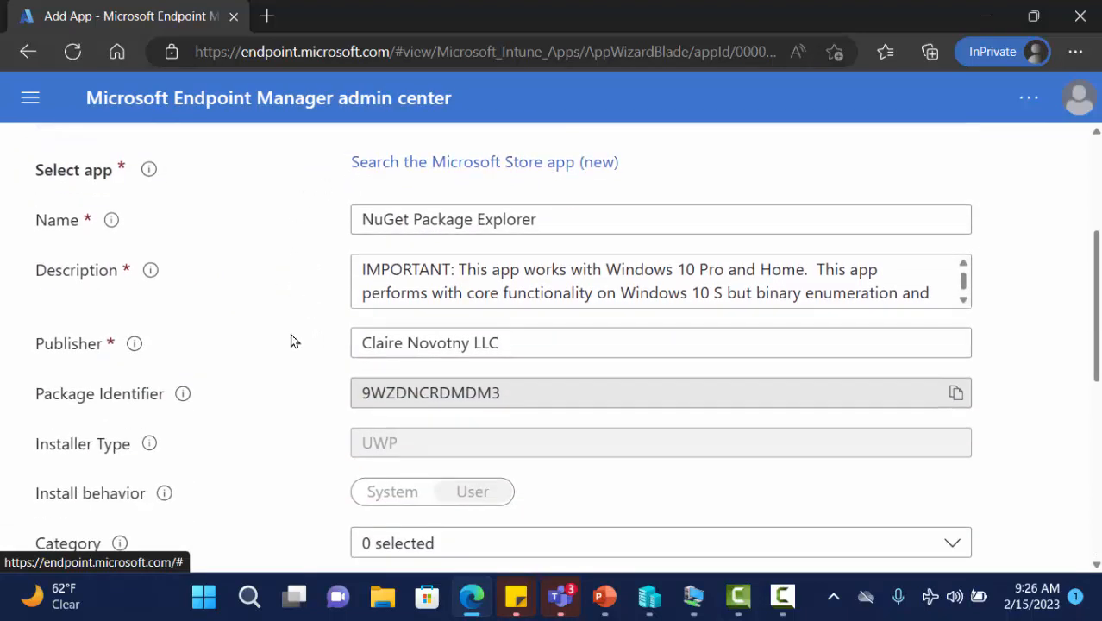
scroll(300, 430, down, 3)
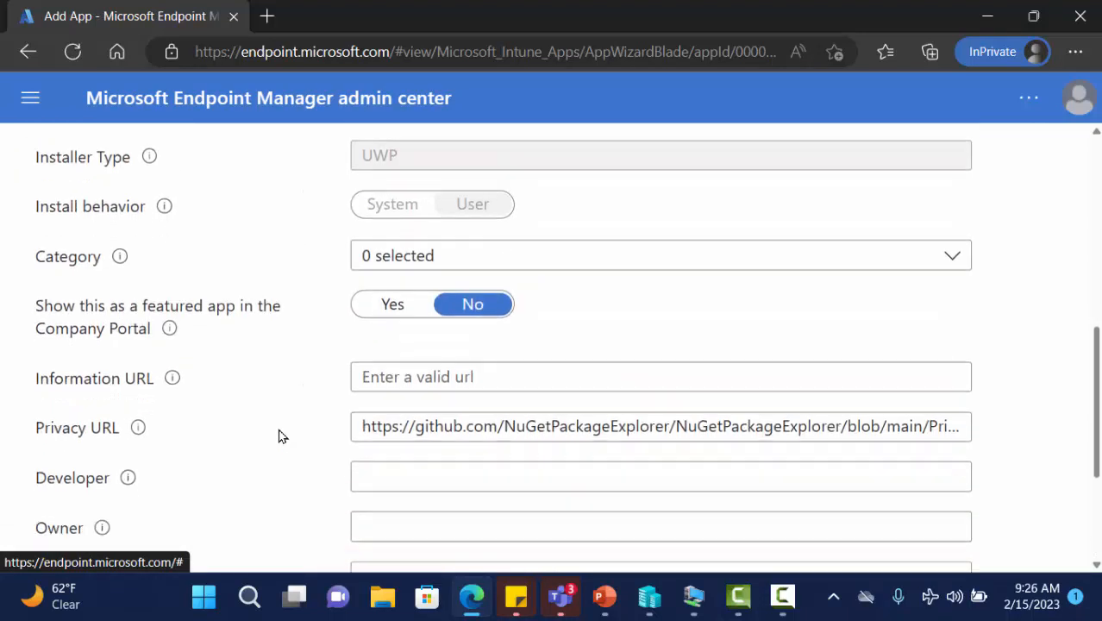
scroll(278, 435, down, 1)
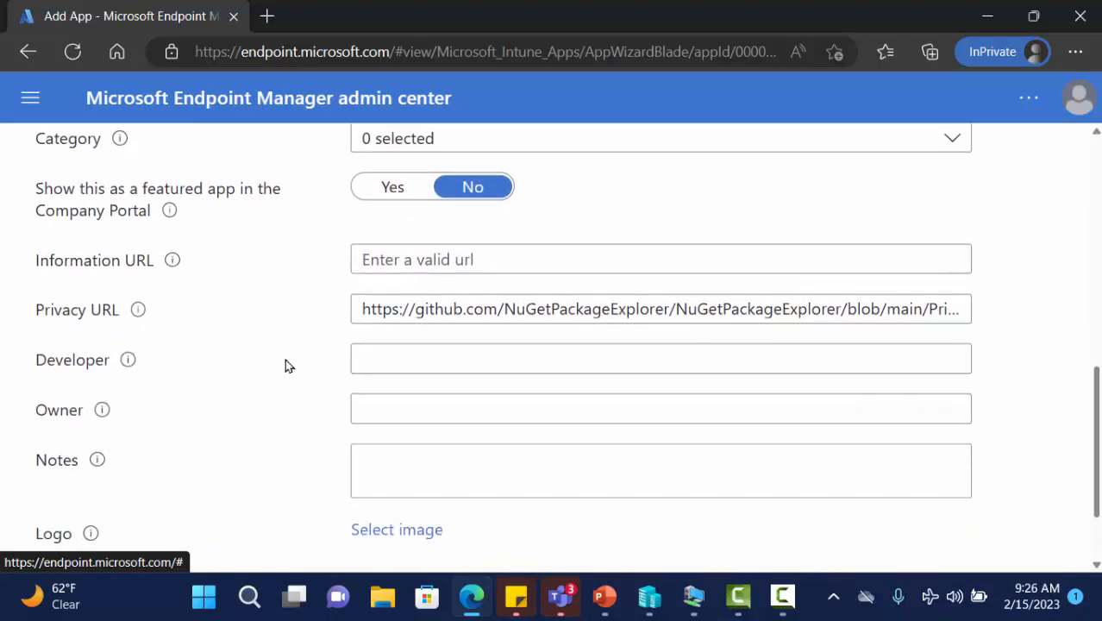
scroll(319, 384, down, 1)
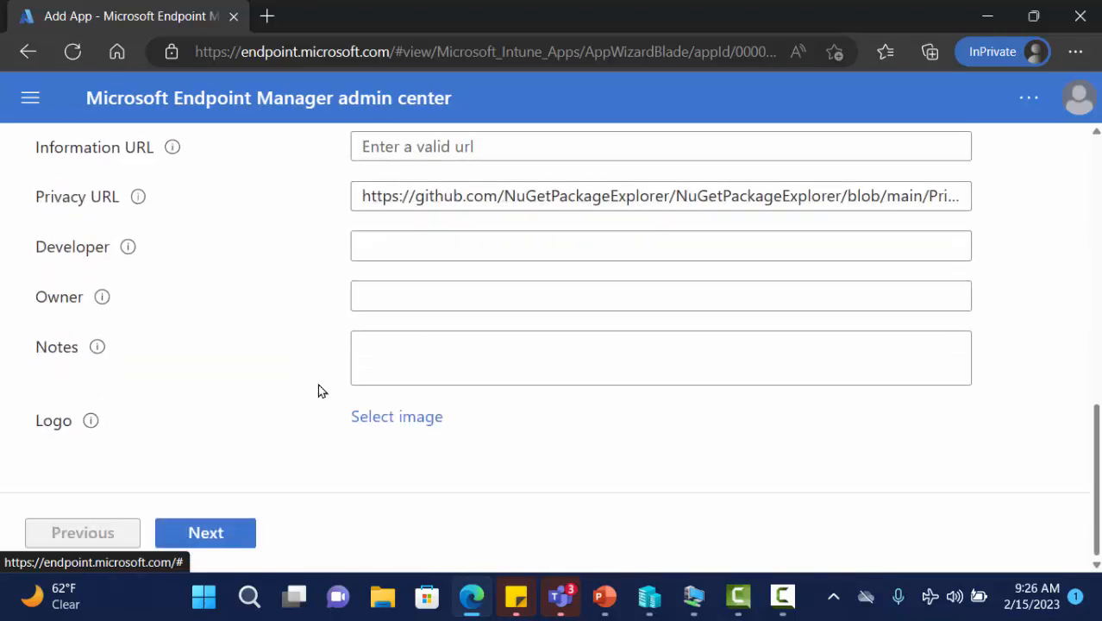
scroll(317, 395, up, 4)
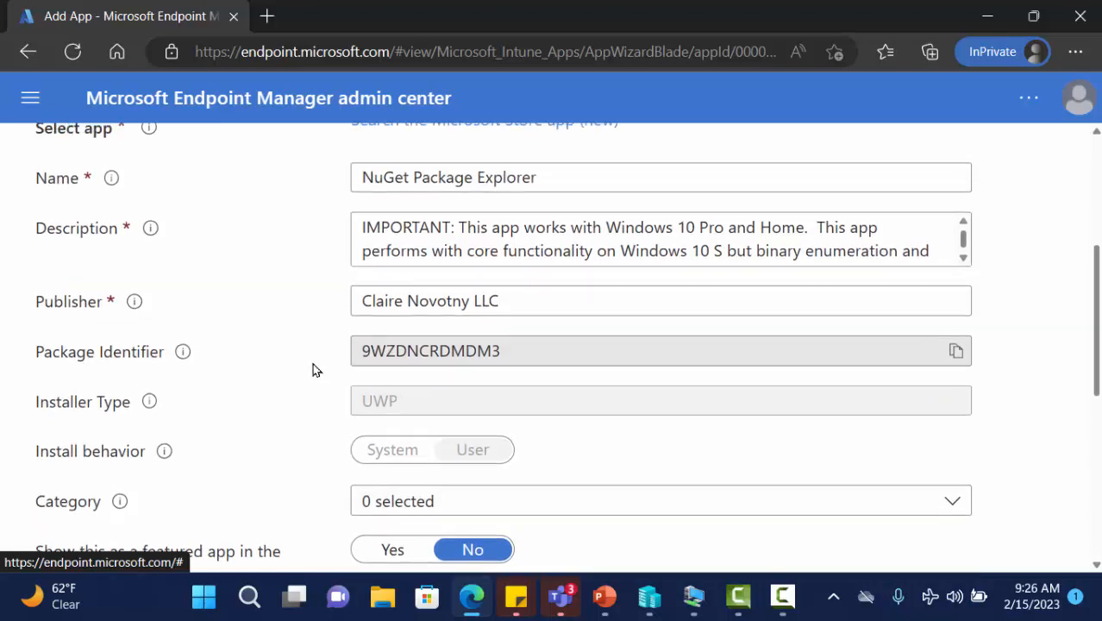
scroll(314, 372, up, 1)
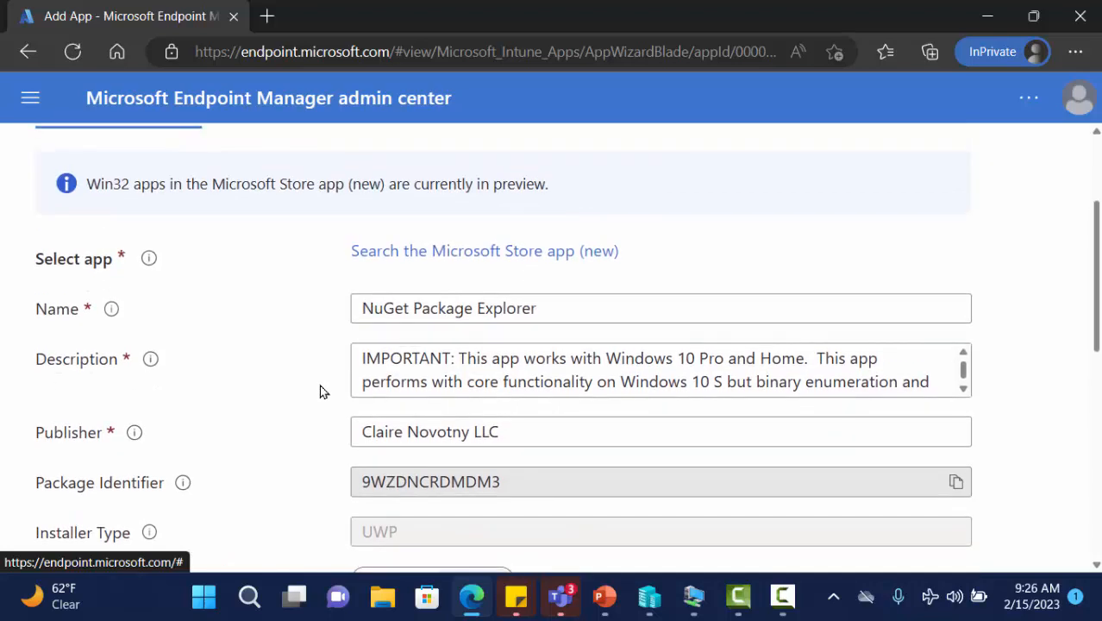
scroll(321, 386, down, 1)
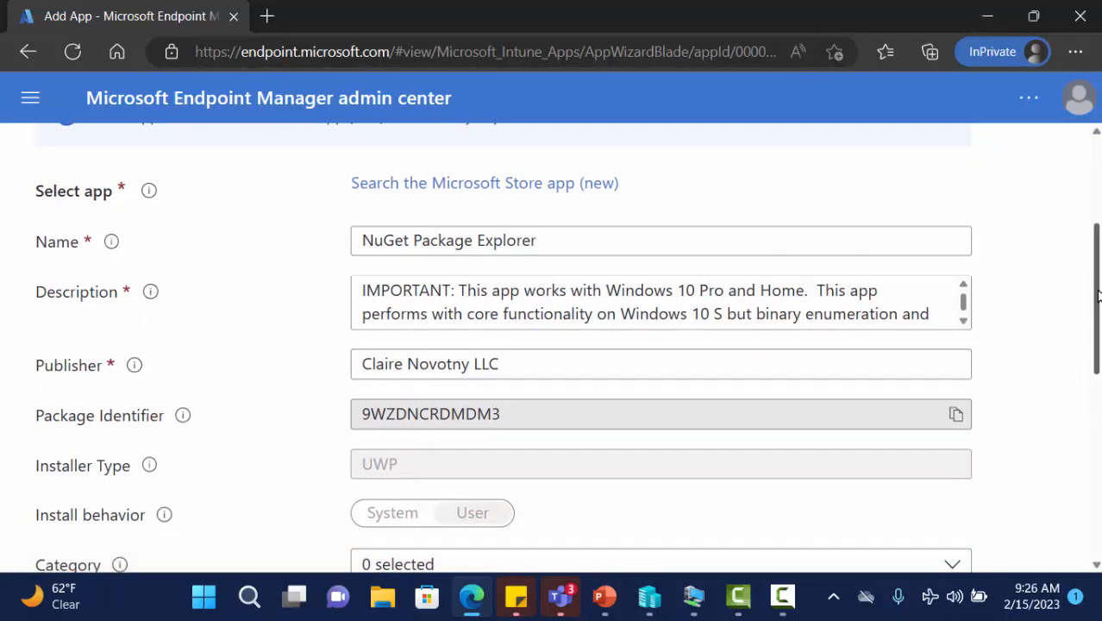
drag(1097, 295, 1087, 197)
click(1047, 191)
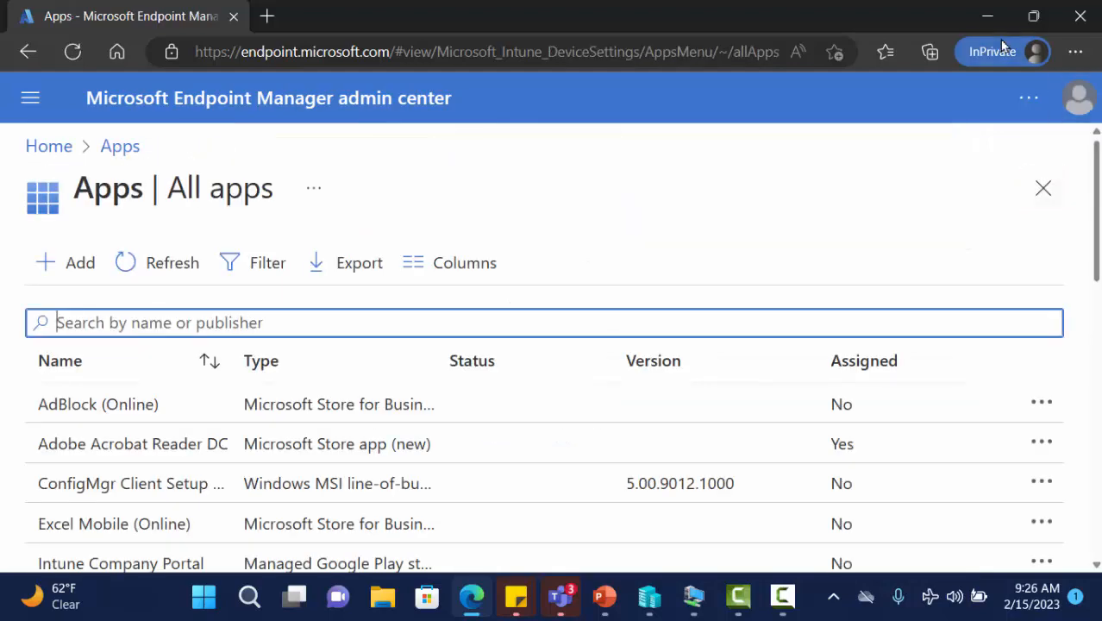
Switch to the PowerPoint slideshow, advance to the "New Windows Store – In Action!" slide, and return to the Endpoint Manager browser window
click(987, 17)
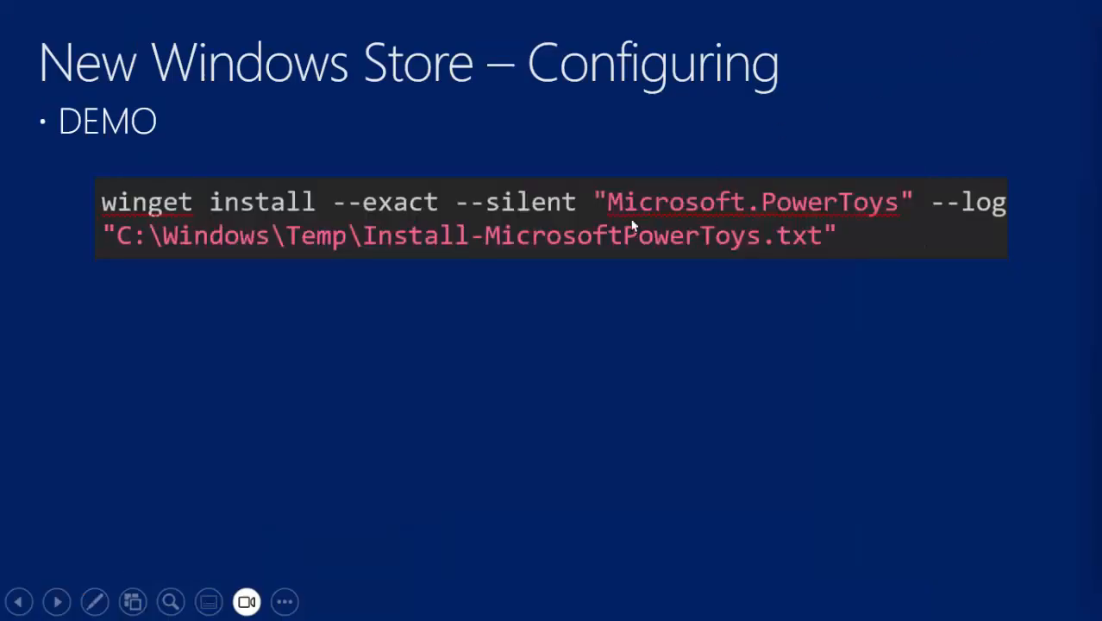
click(523, 297)
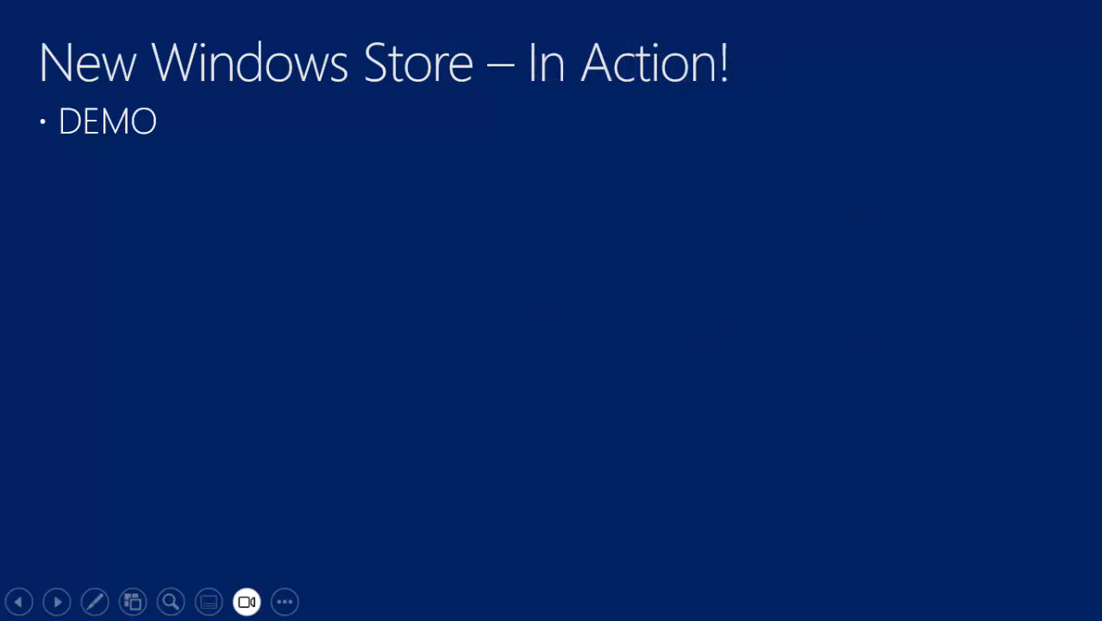
key(alt+Tab)
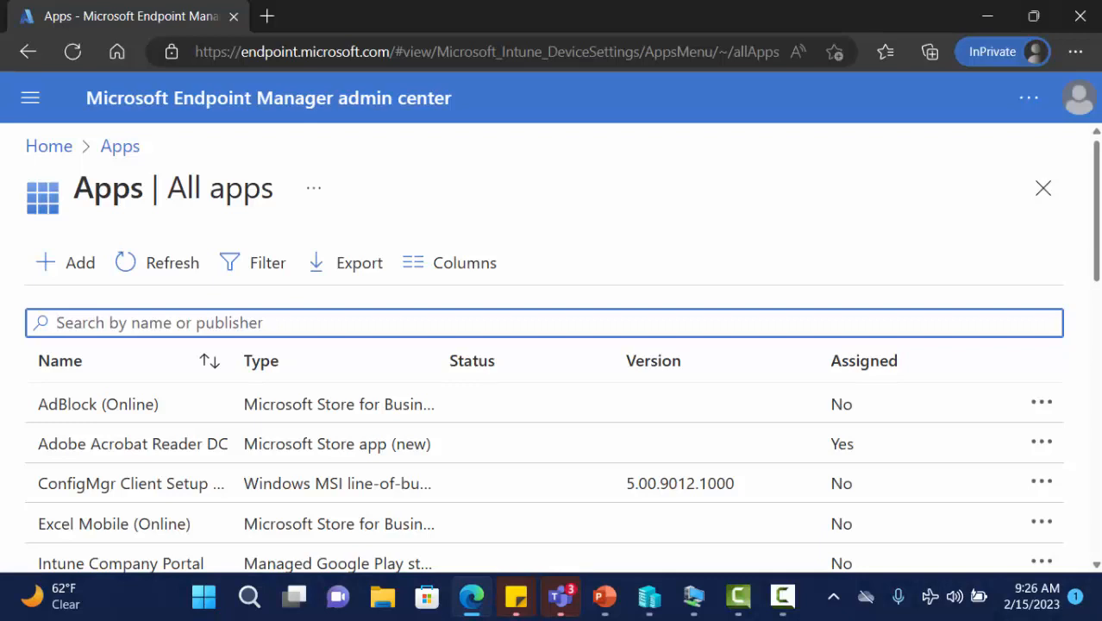
Look through the All apps list for Microsoft Store app (new) entries, loading the remaining apps
scroll(8, 196, down, 1)
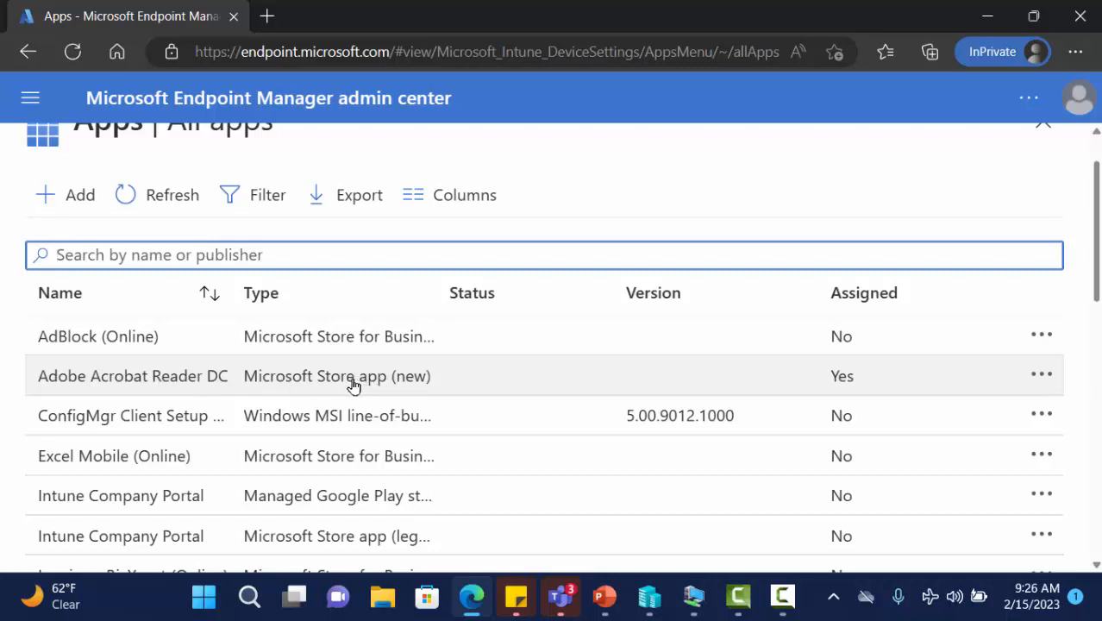
scroll(351, 384, down, 3)
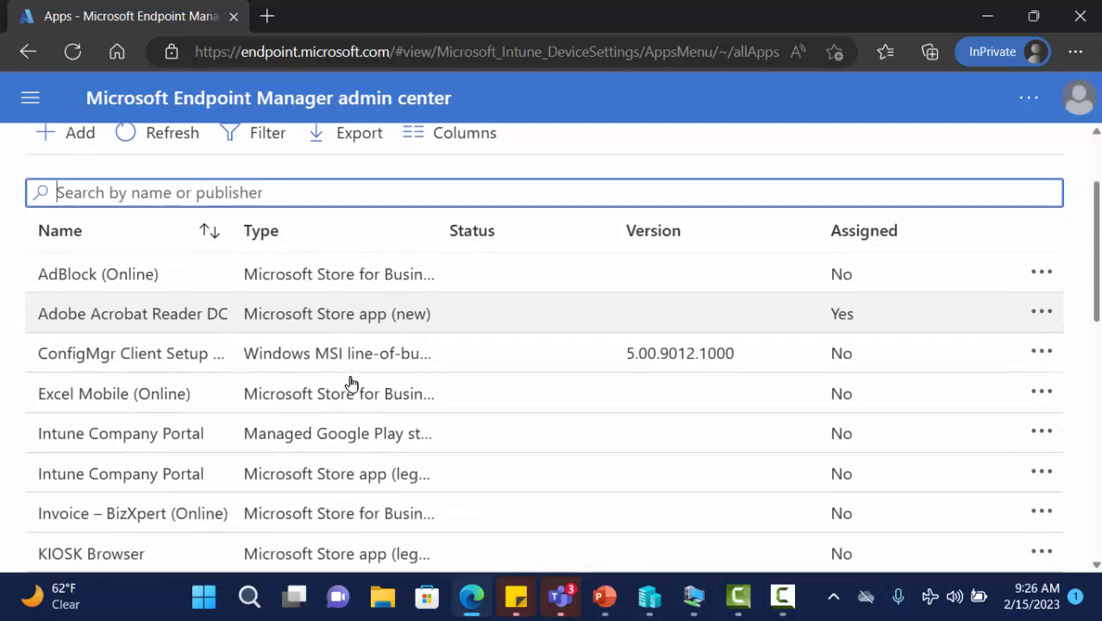
scroll(359, 370, down, 4)
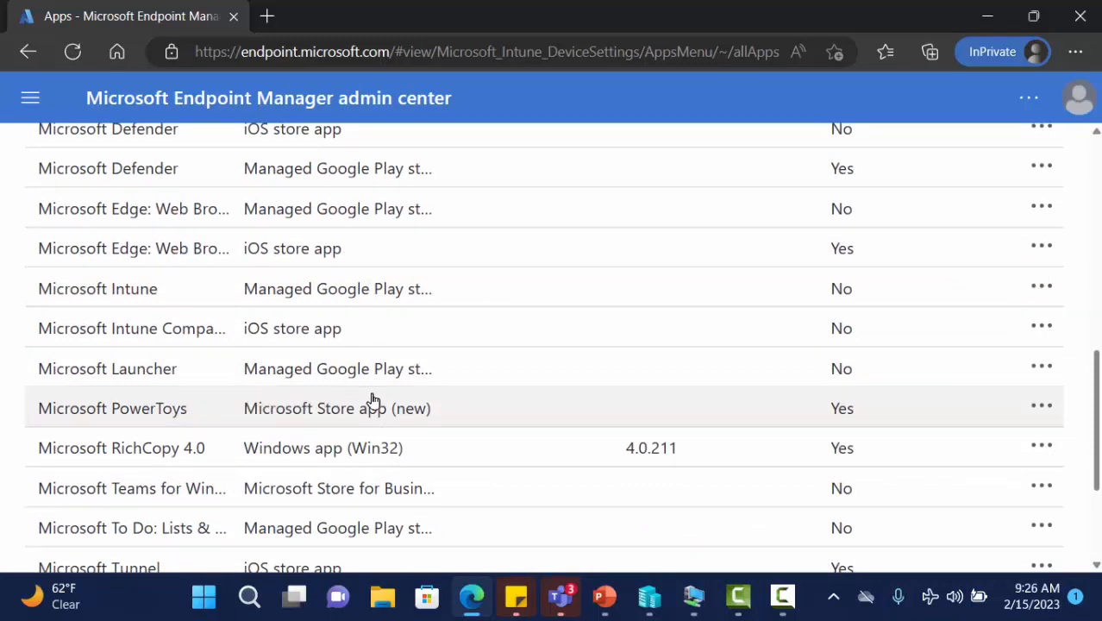
scroll(389, 399, down, 3)
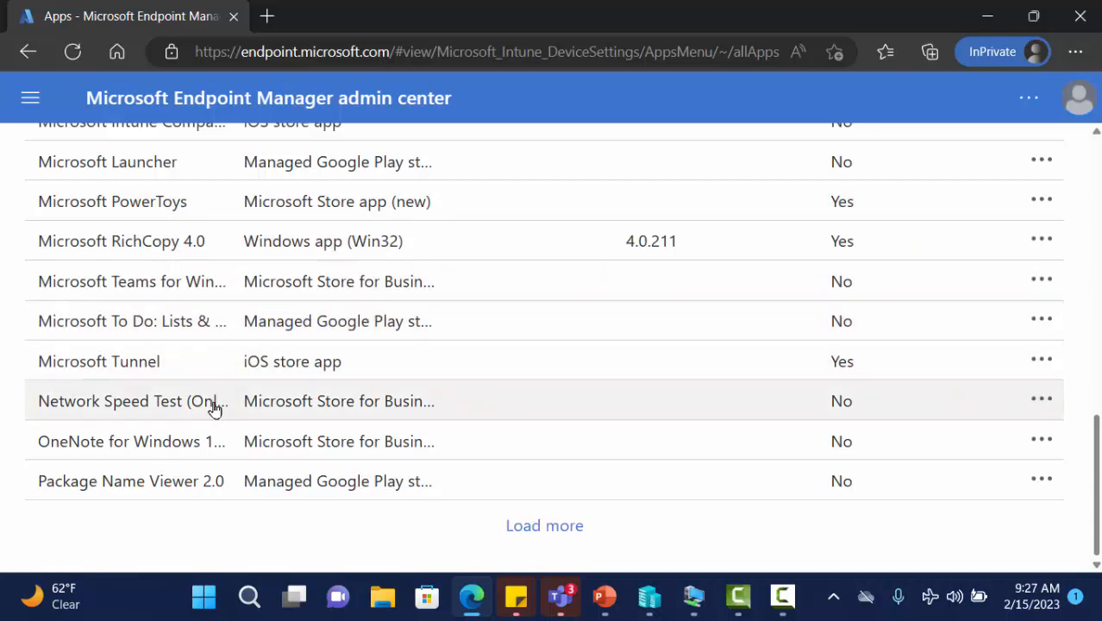
click(574, 524)
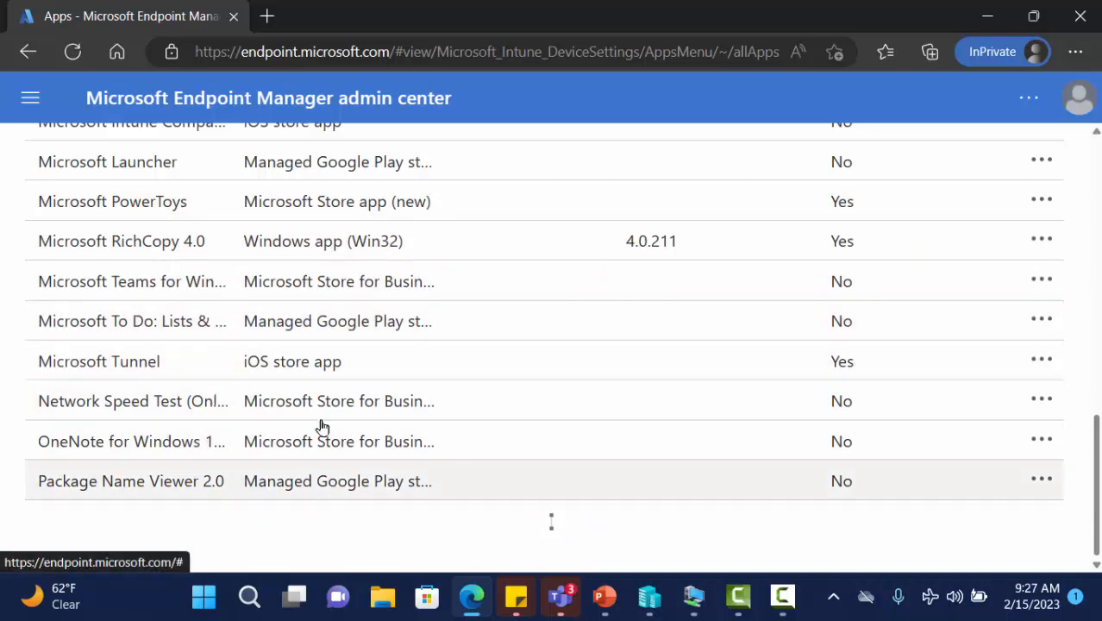
scroll(183, 332, down, 2)
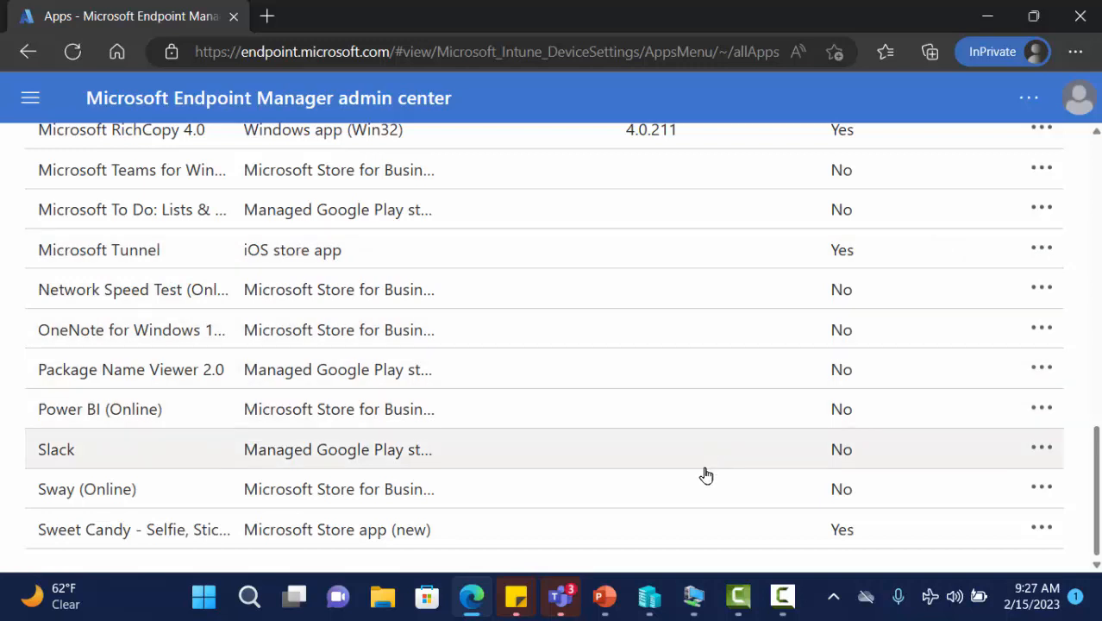
Sign in to the LABSRV10-16I virtual machine in full screen with the account password, and minimize it to return to Endpoint Manager
mouse_move(703, 598)
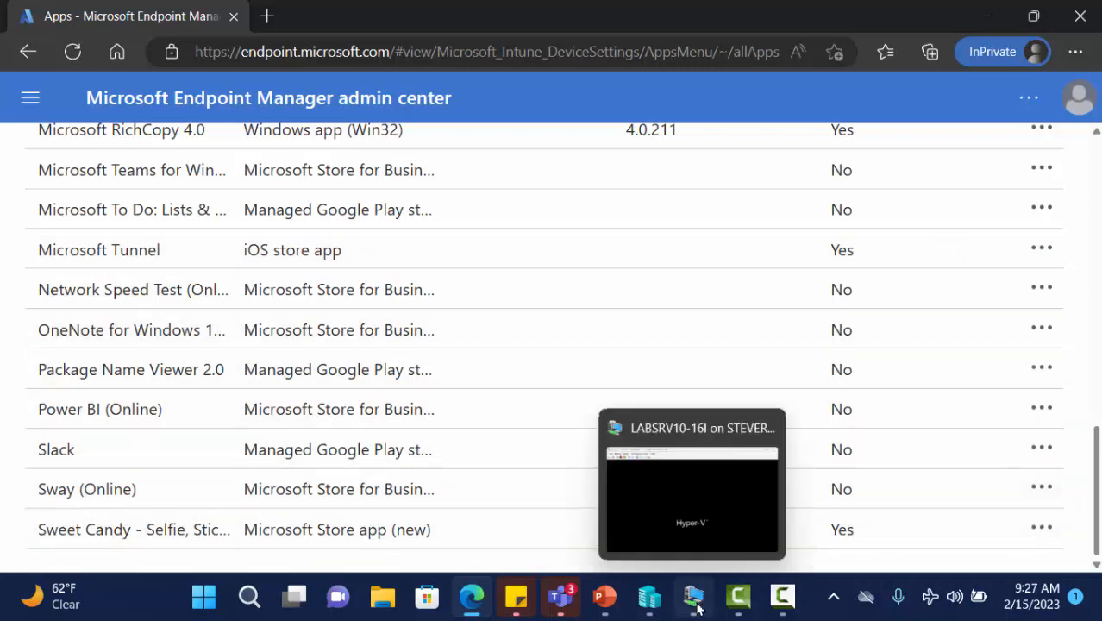
click(694, 522)
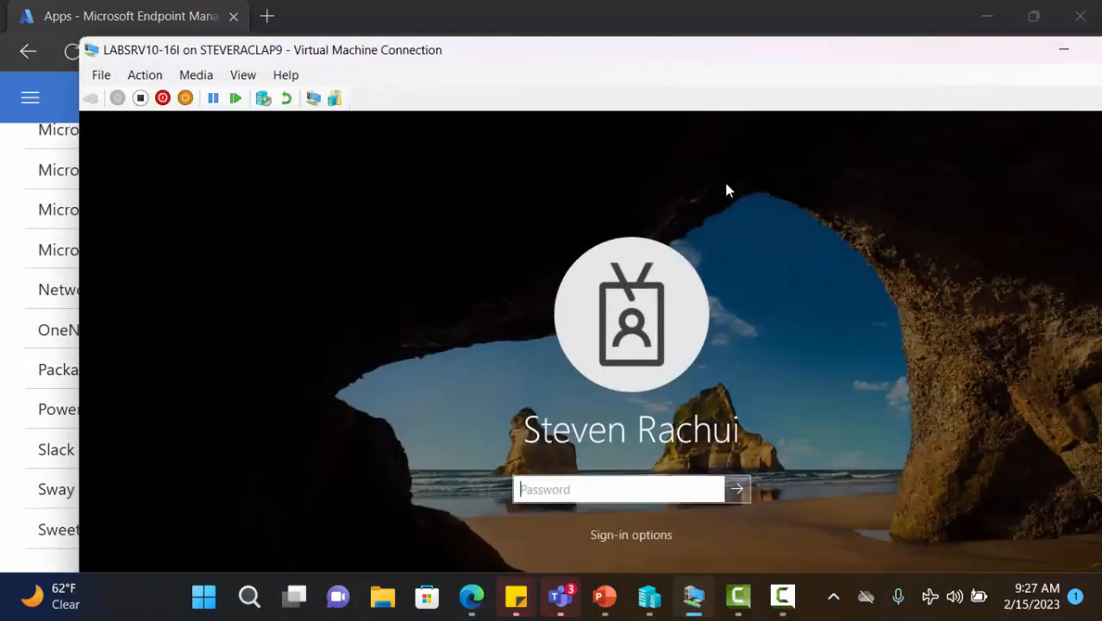
double_click(655, 54)
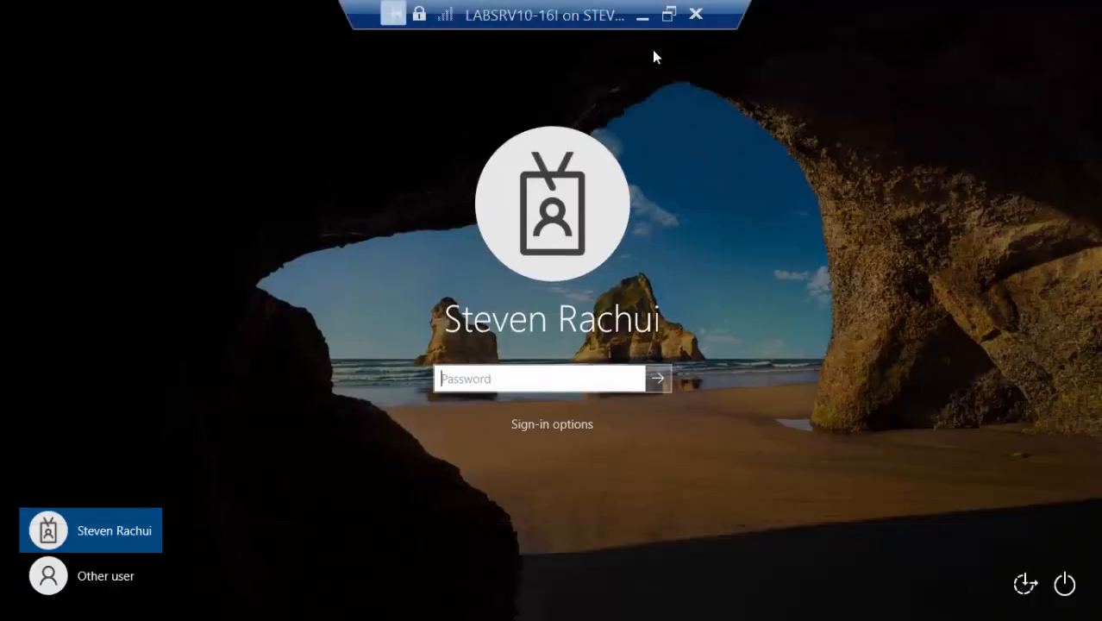
text(***)
key(Return)
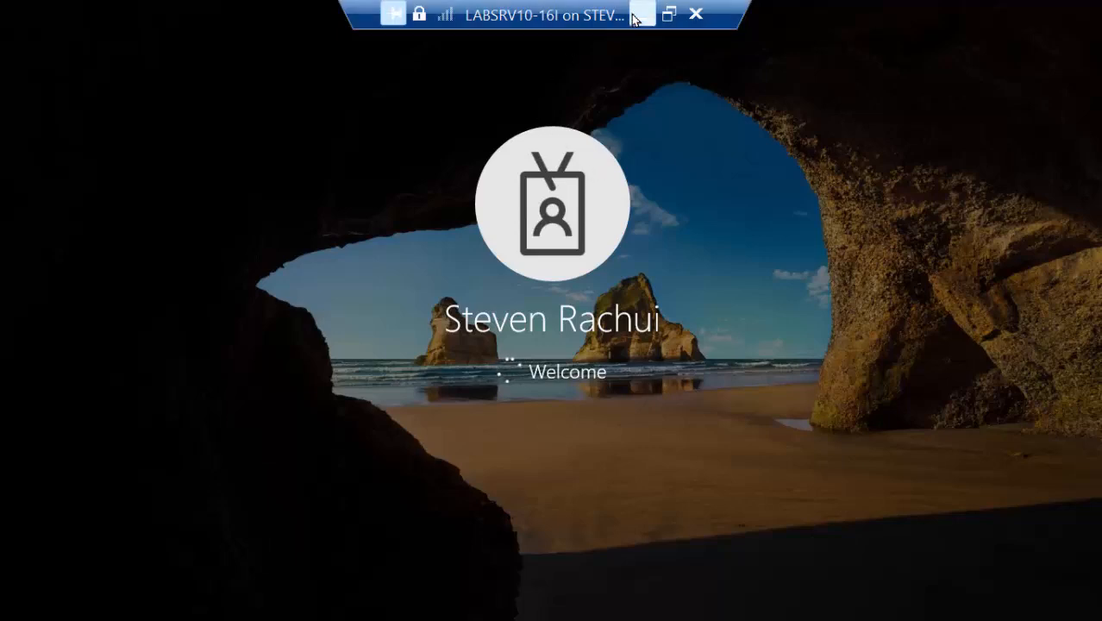
click(635, 16)
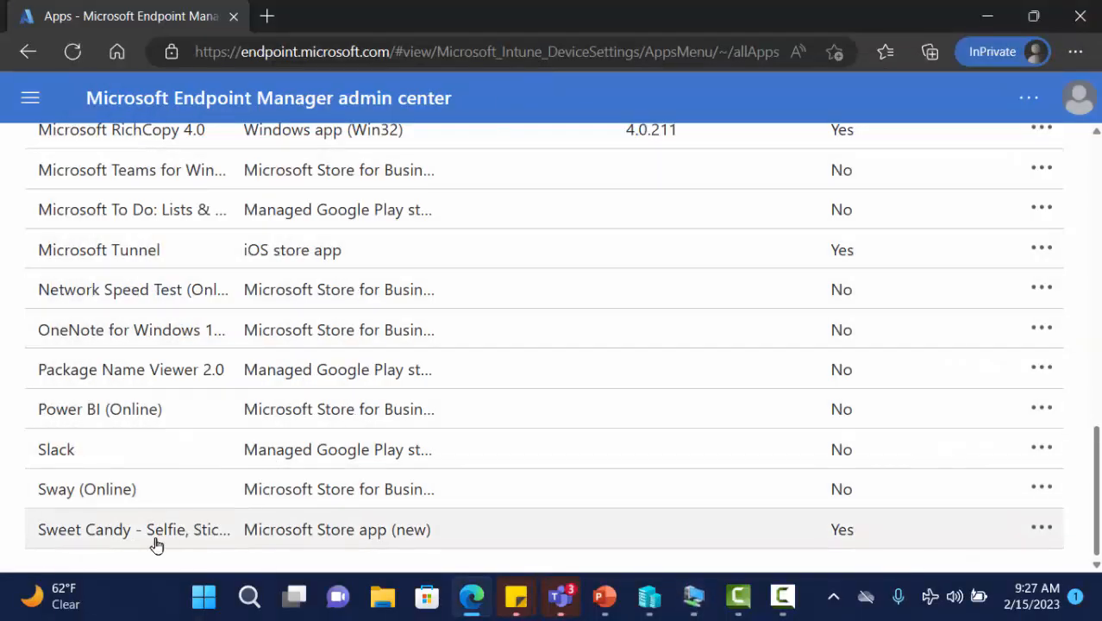
Check the device status of the Sweet Candy - Selfie, Sticker app and return to the All apps list
click(155, 543)
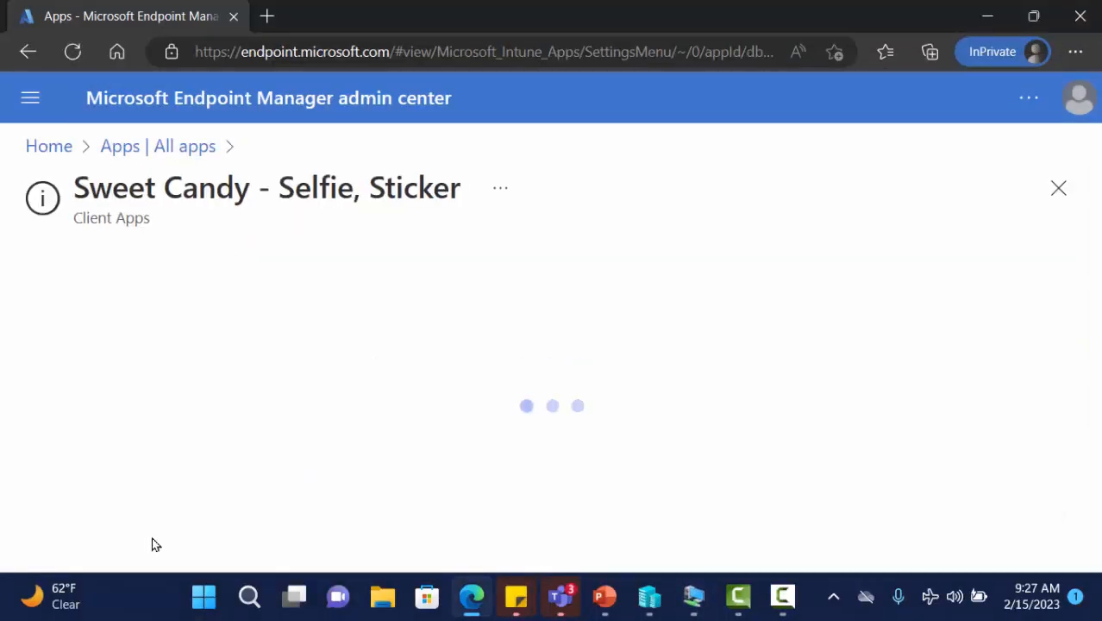
scroll(233, 392, down, 3)
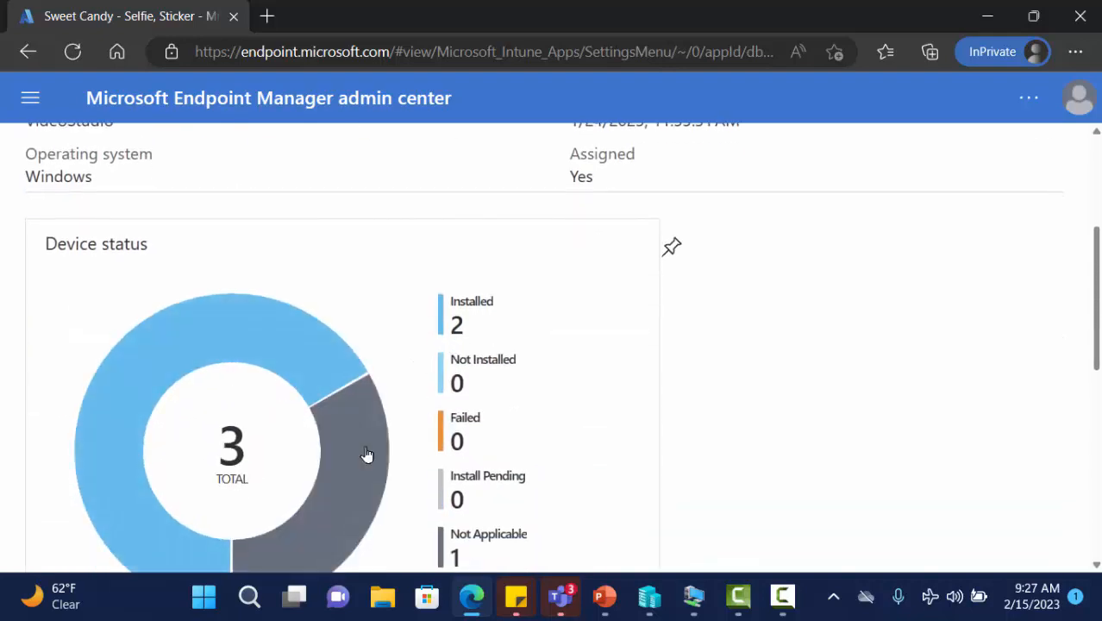
scroll(586, 328, down, 1)
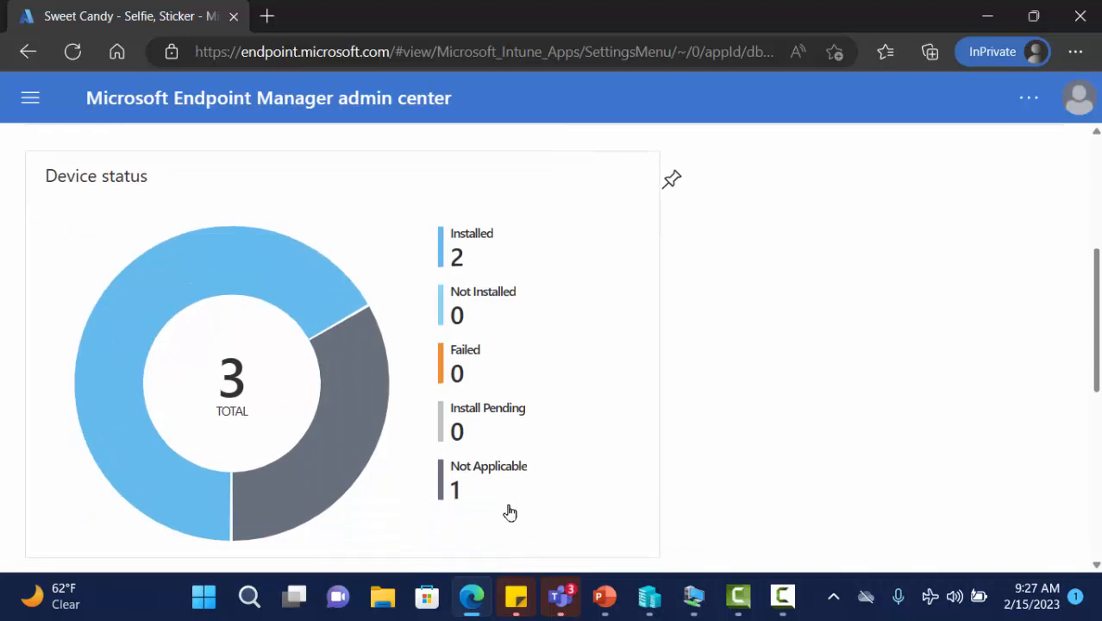
scroll(219, 213, up, 1)
scroll(219, 213, up, 3)
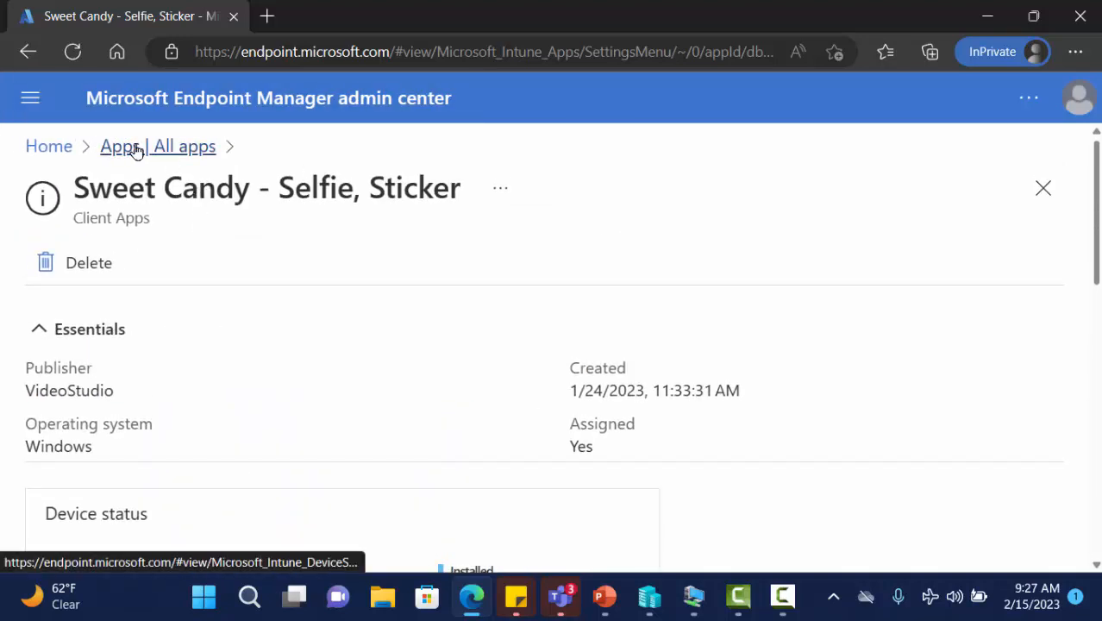
click(136, 150)
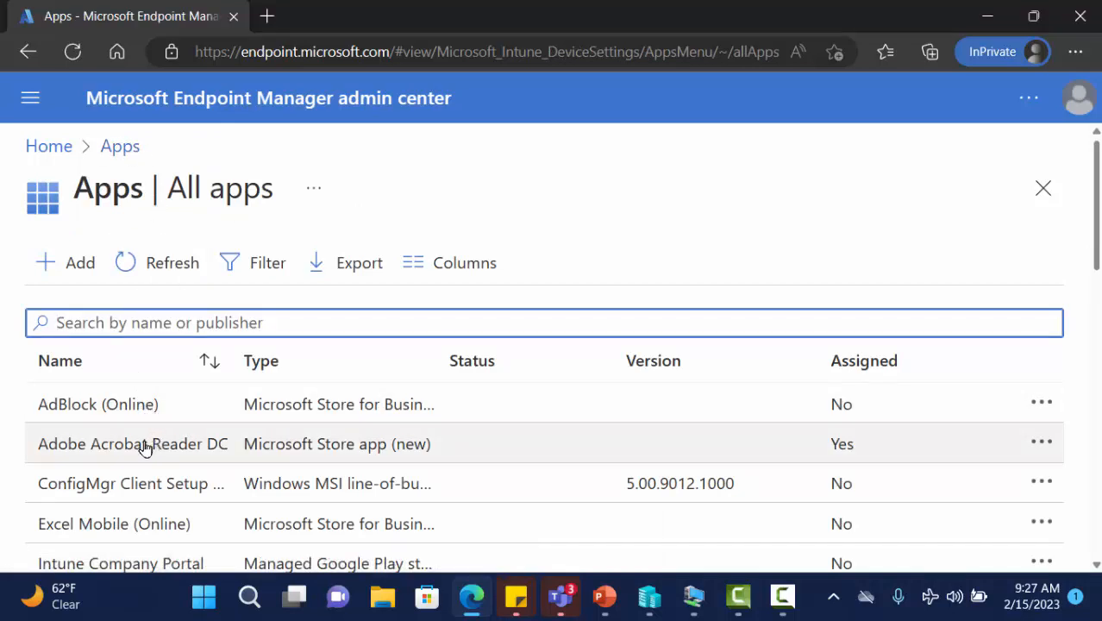
Check the device status of the Adobe Acrobat Reader DC app and return to the All apps list
click(145, 446)
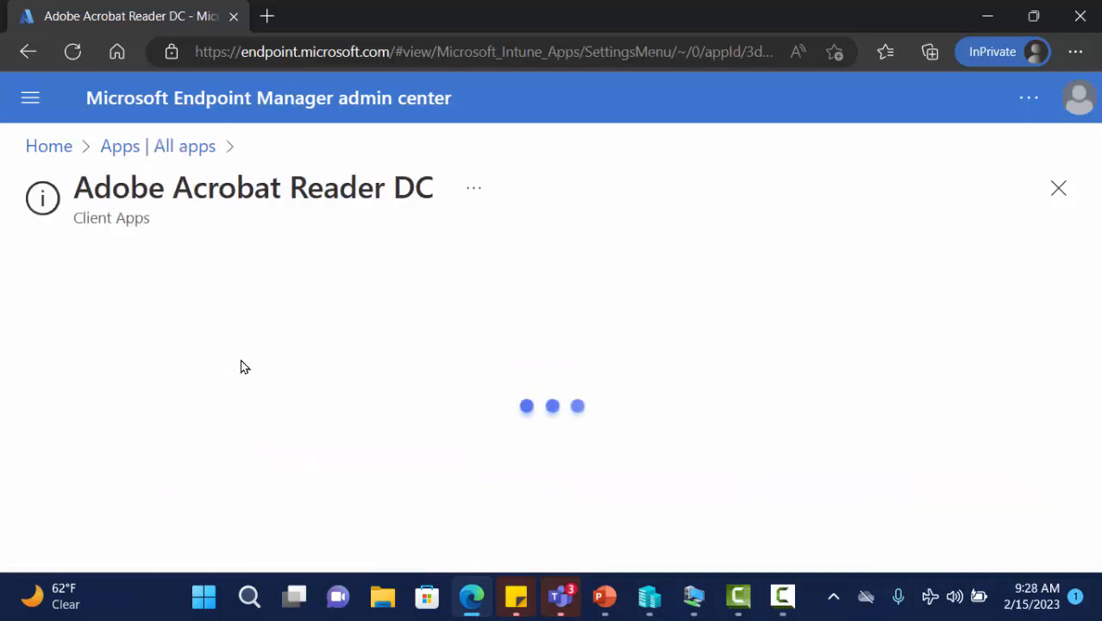
scroll(256, 340, down, 5)
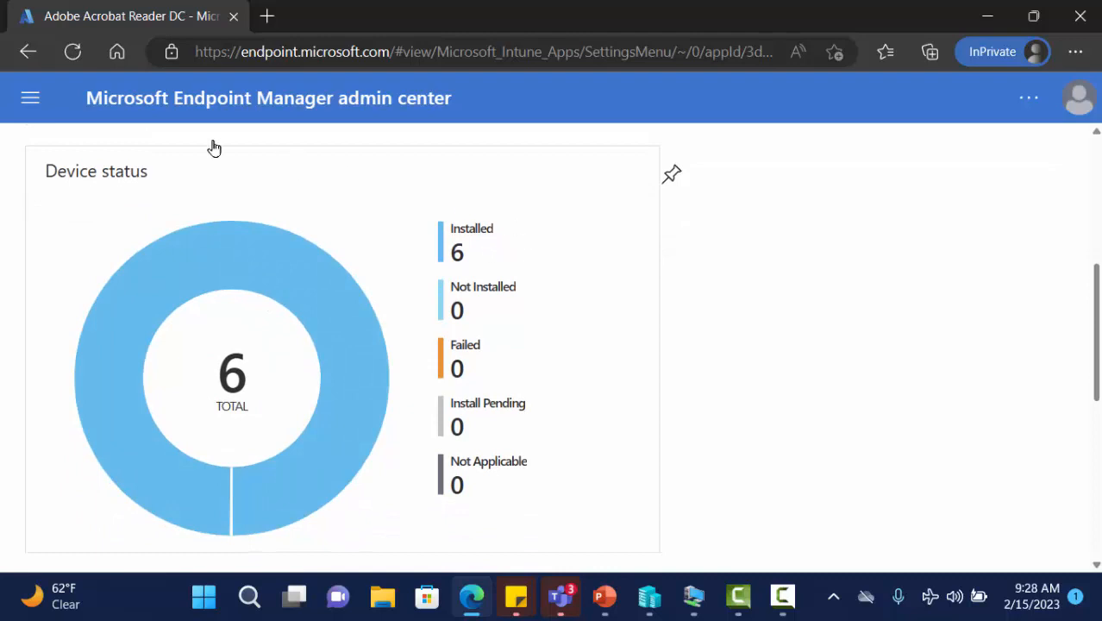
click(24, 55)
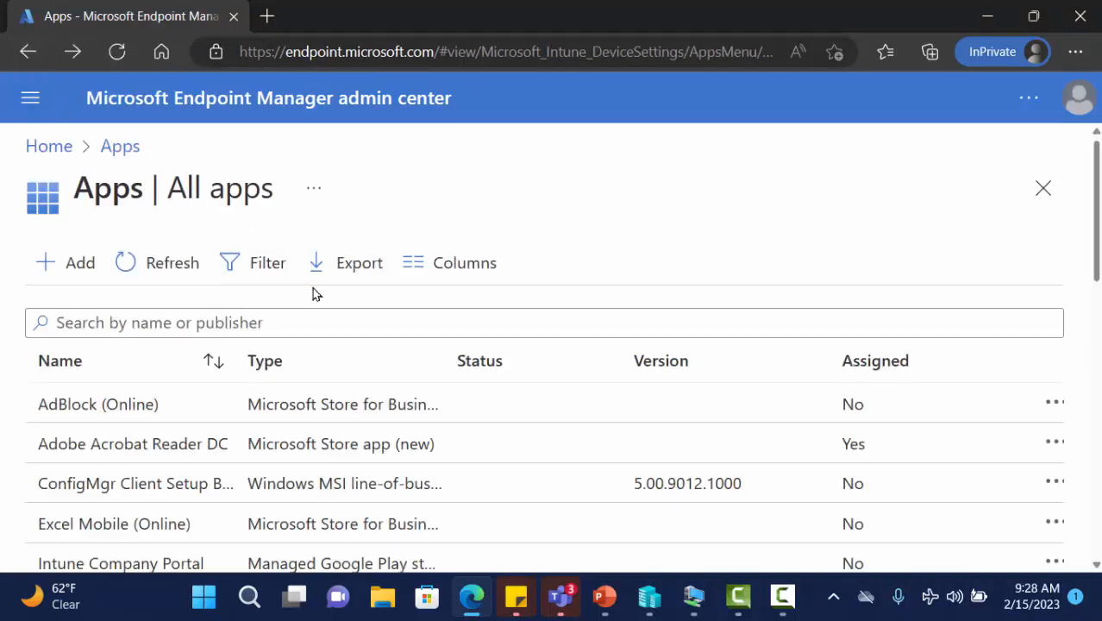
Open the Microsoft PowerToys app from the All apps list and examine its device and user installation status
scroll(244, 326, down, 10)
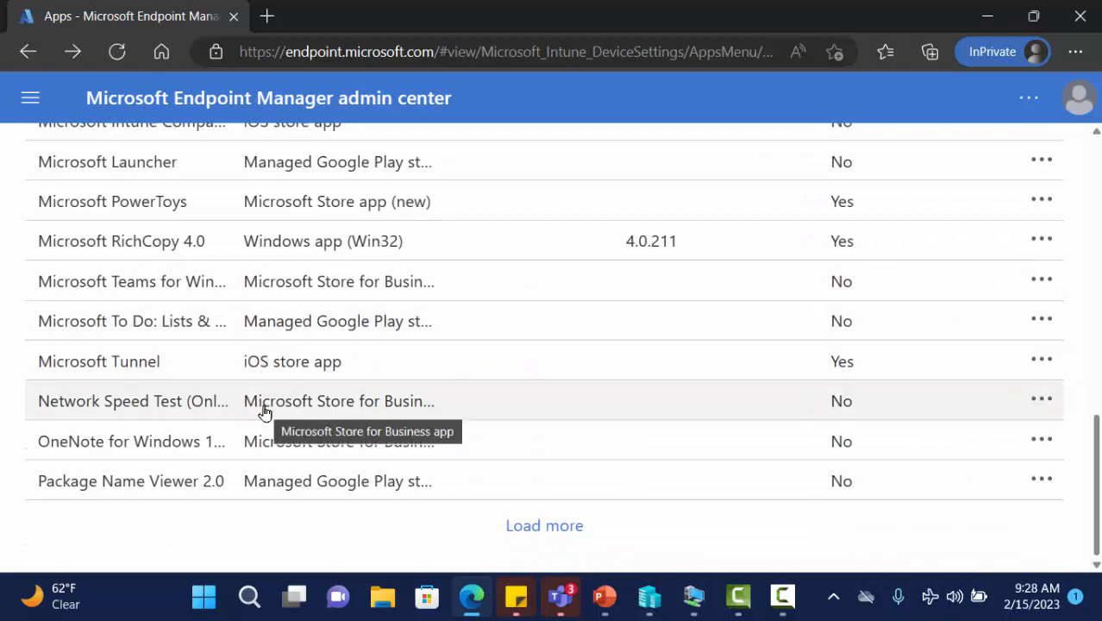
click(167, 203)
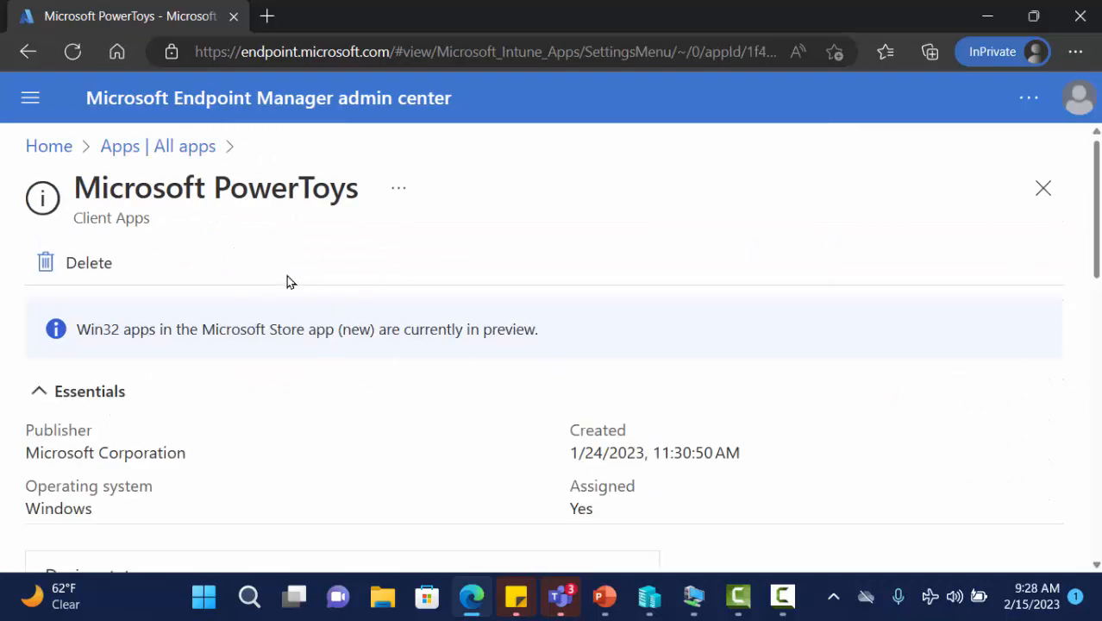
scroll(286, 274, down, 5)
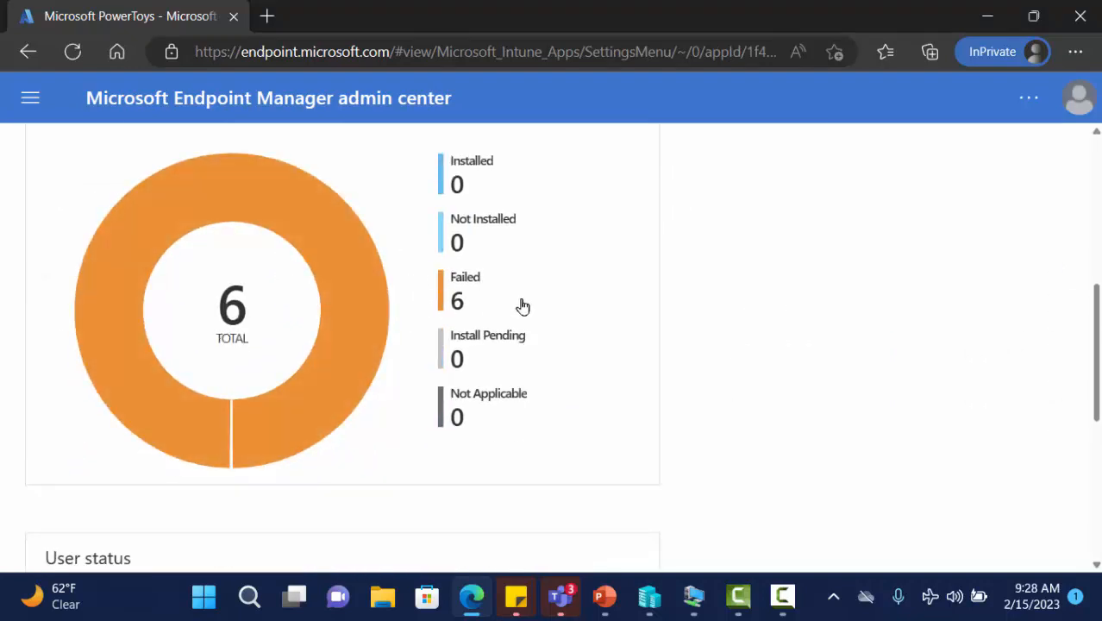
scroll(485, 299, down, 4)
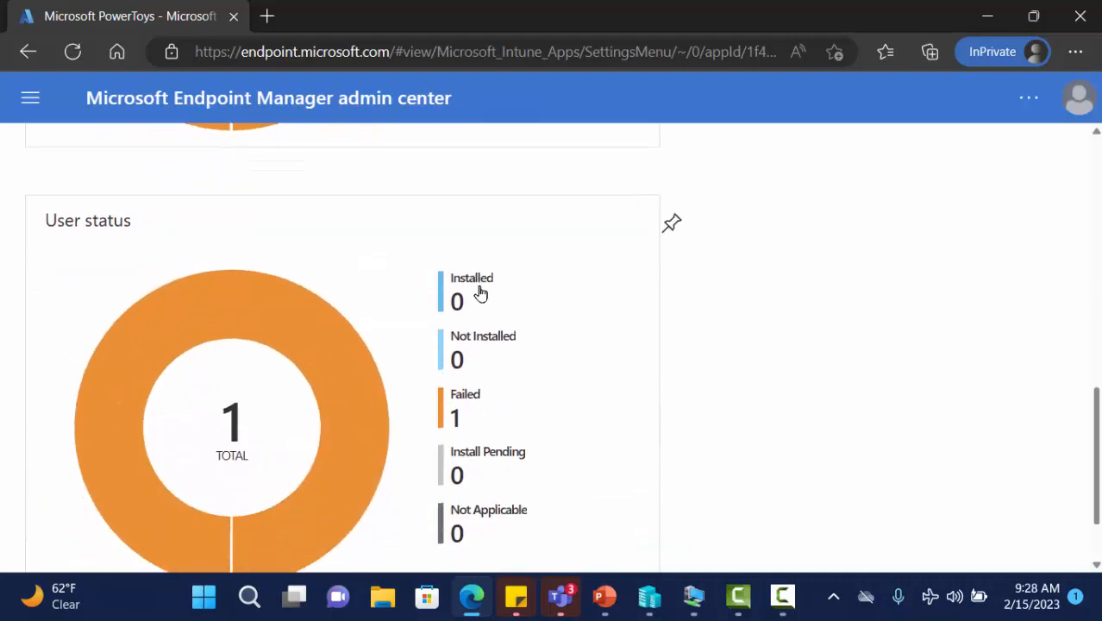
scroll(481, 293, up, 10)
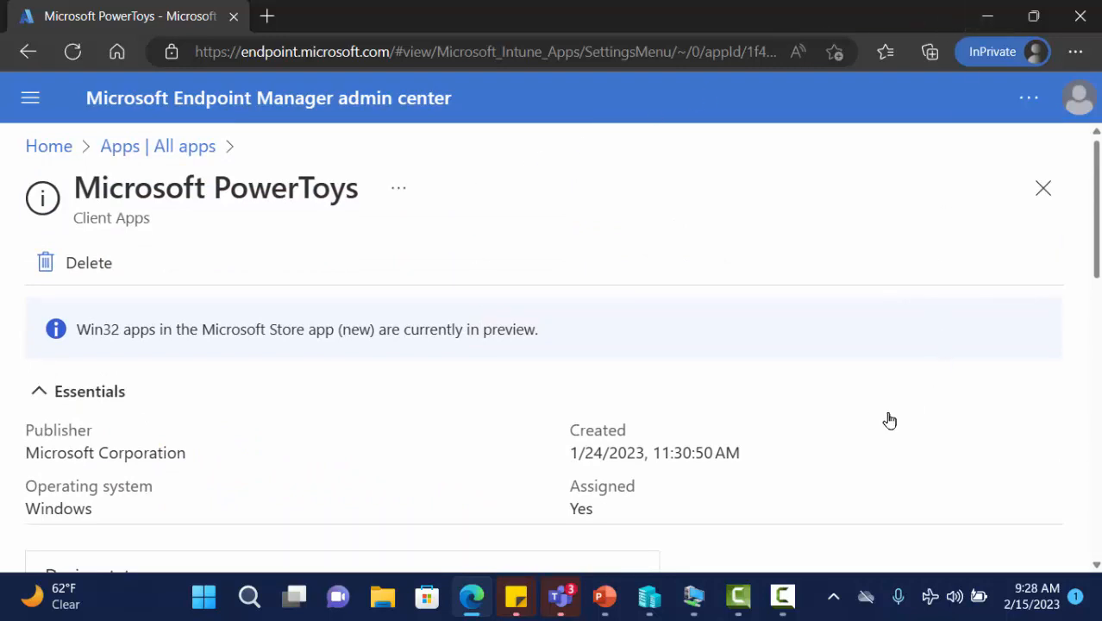
Switch to the LABSRV10-16I virtual machine and look through its installed apps for Adobe Acrobat, PowerToys (Preview) and Sweet Candy - Selfie, Sticker
mouse_move(716, 588)
click(712, 527)
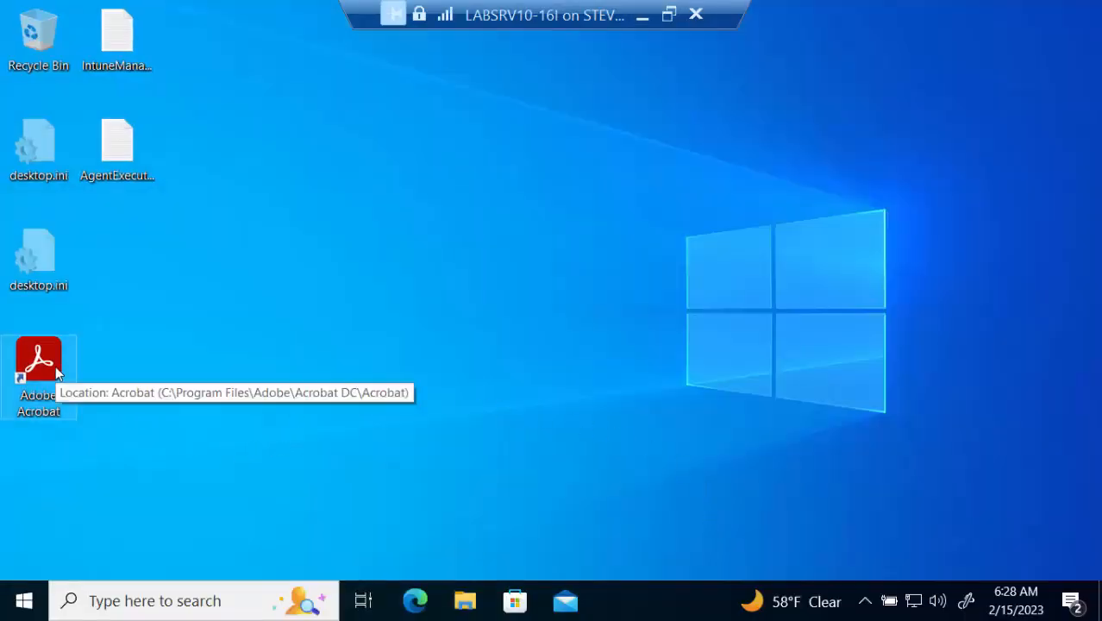
click(24, 597)
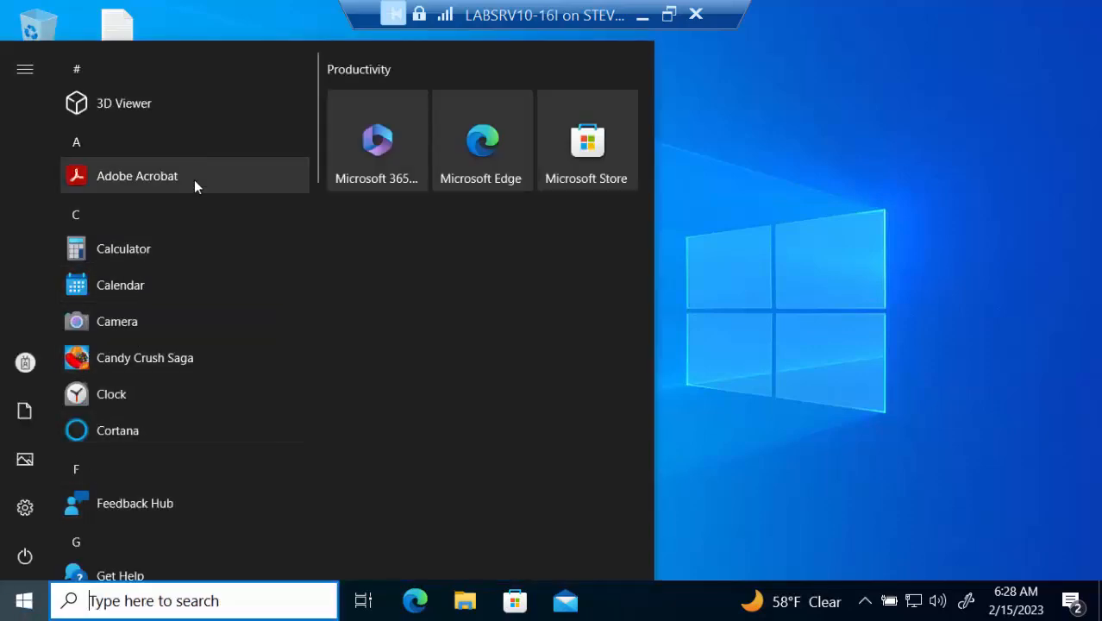
scroll(191, 185, down, 8)
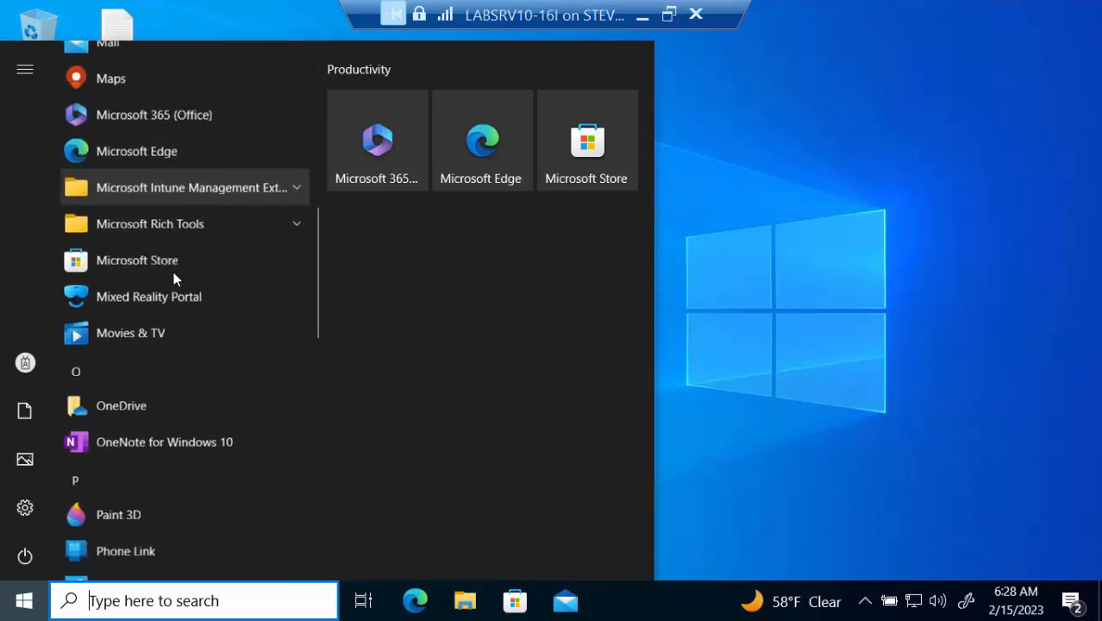
scroll(177, 272, down, 8)
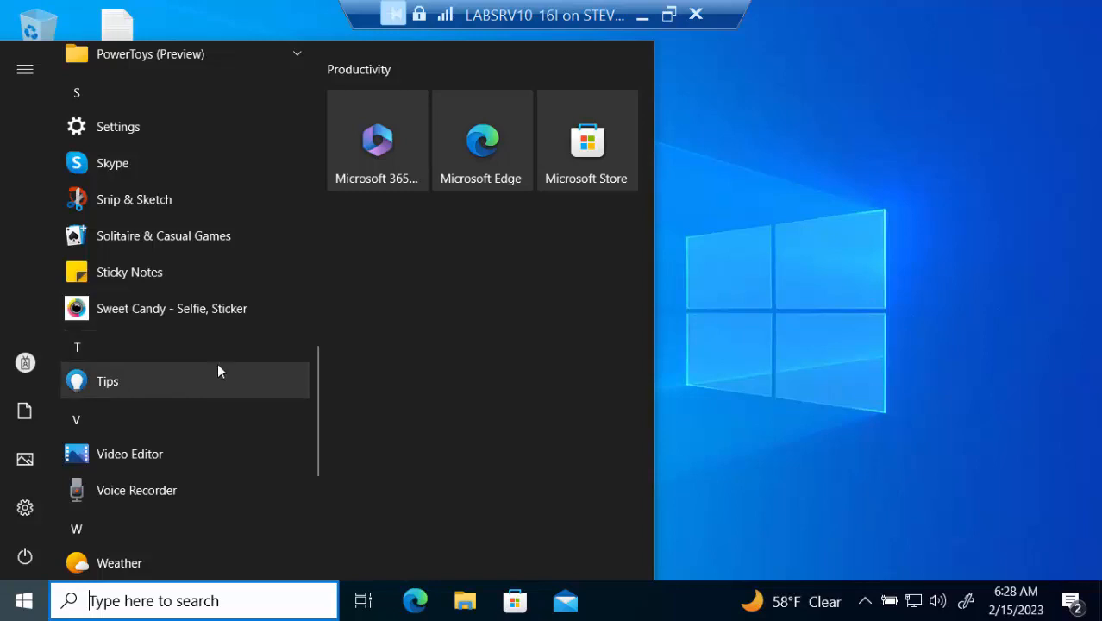
scroll(217, 363, up, 3)
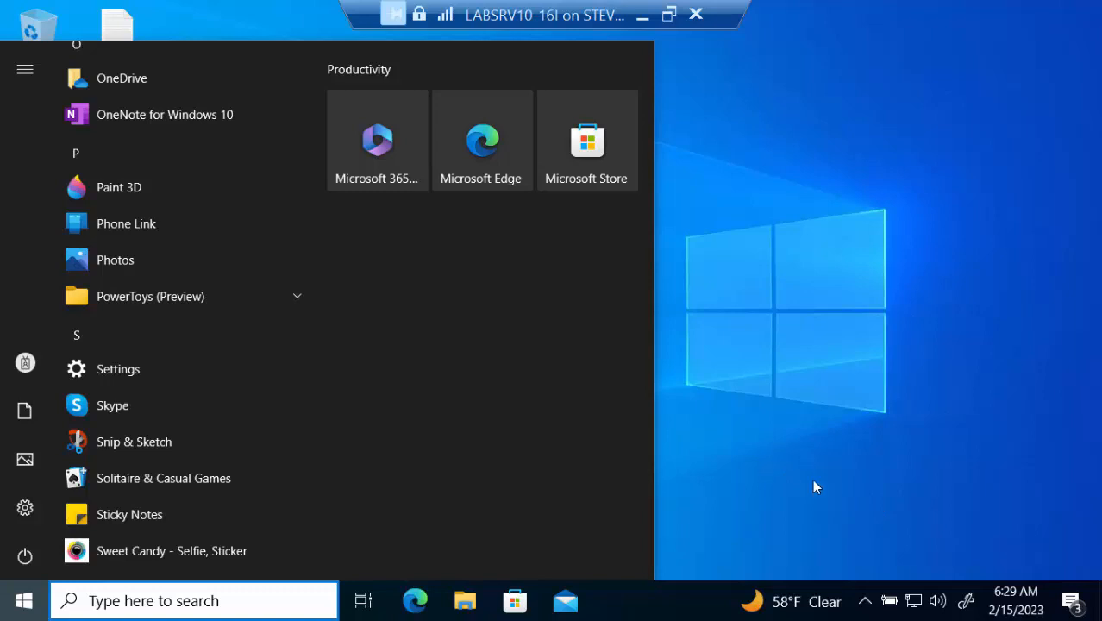
Review the software distribution notifications on the virtual machine, then minimize it and the browser to return to the slide show
click(1073, 605)
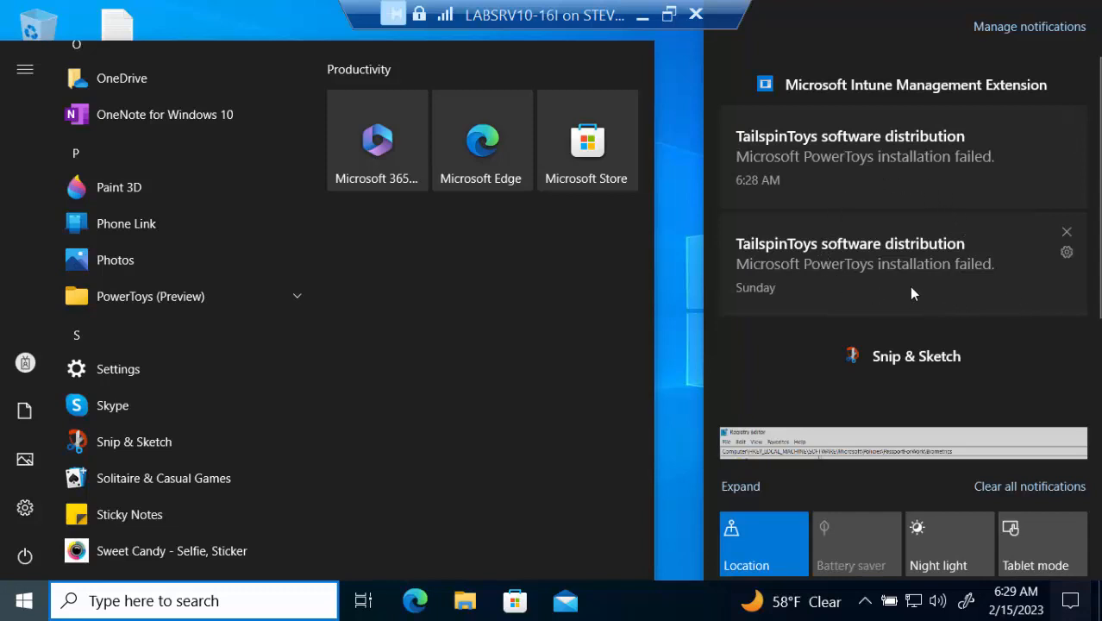
click(916, 187)
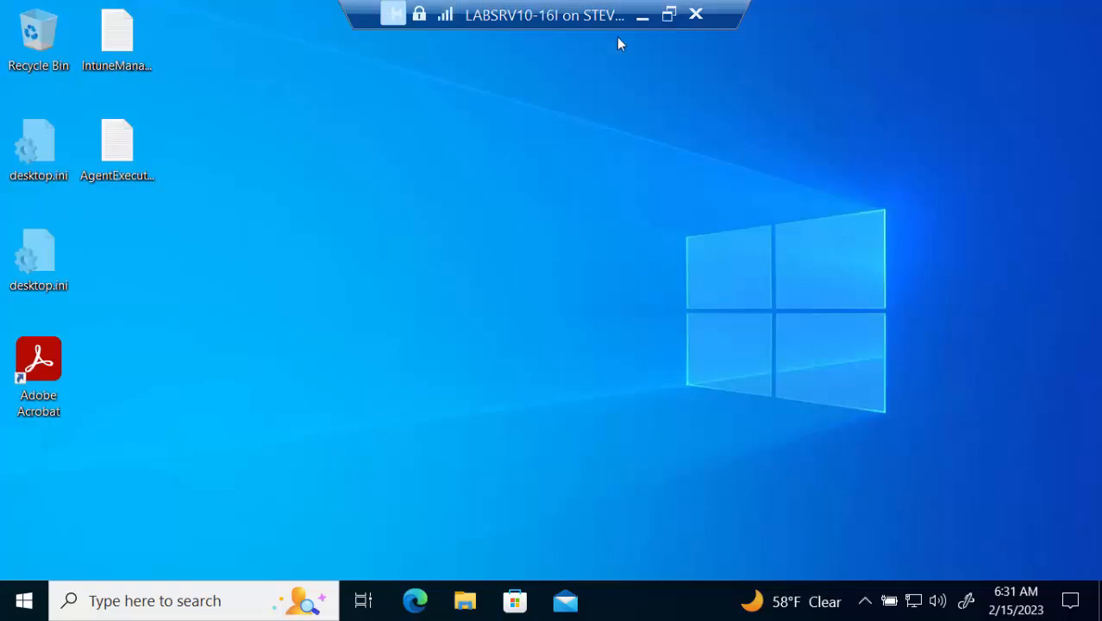
click(643, 23)
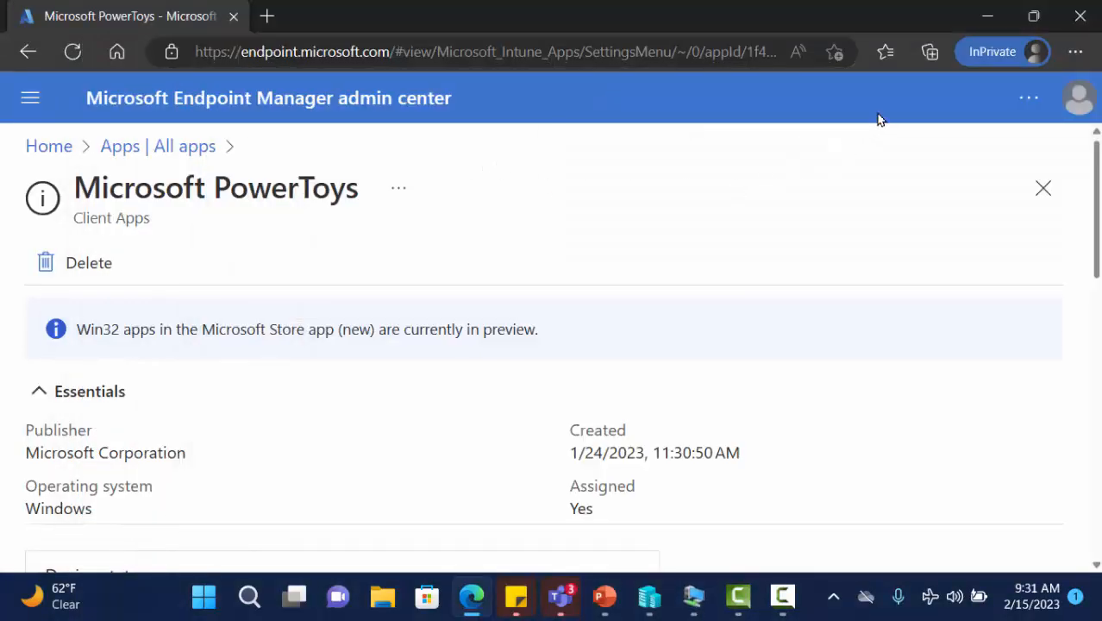
click(985, 19)
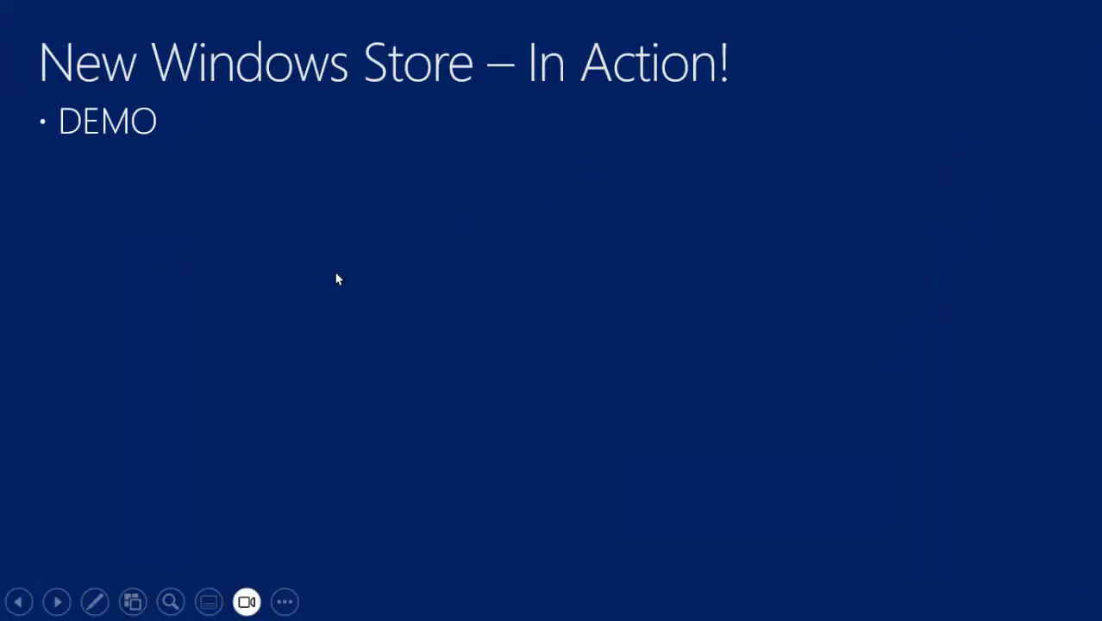
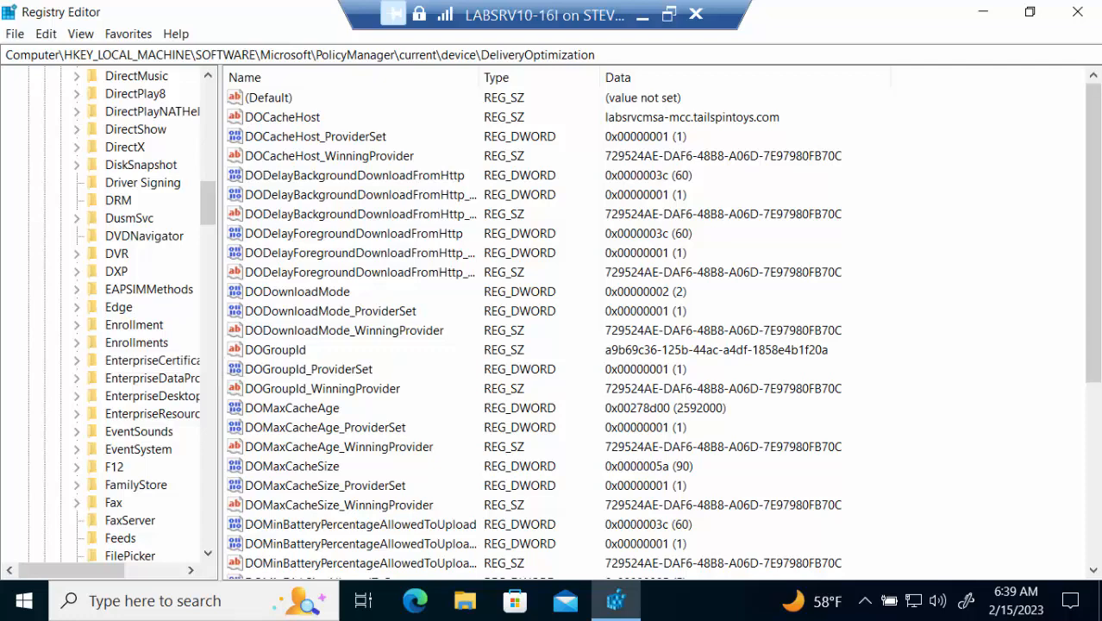
Examine the Settings subkey of IntuneManagementExtension under HKEY_LOCAL_MACHINE\SOFTWARE\Microsoft and minimize Registry Editor
scroll(108, 314, down, 7)
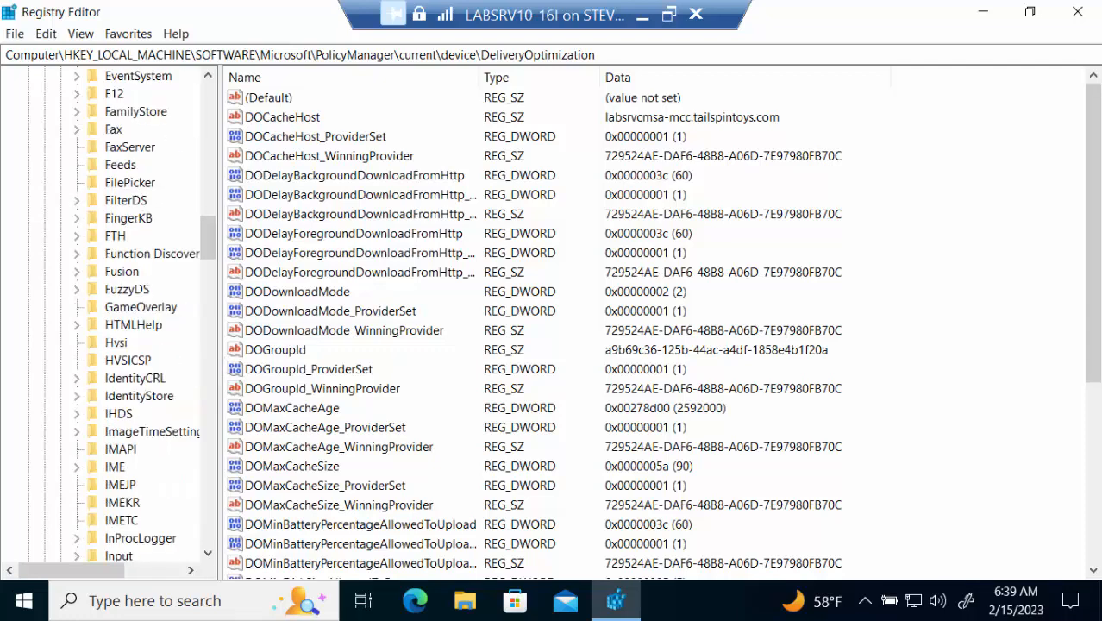
scroll(138, 315, down, 3)
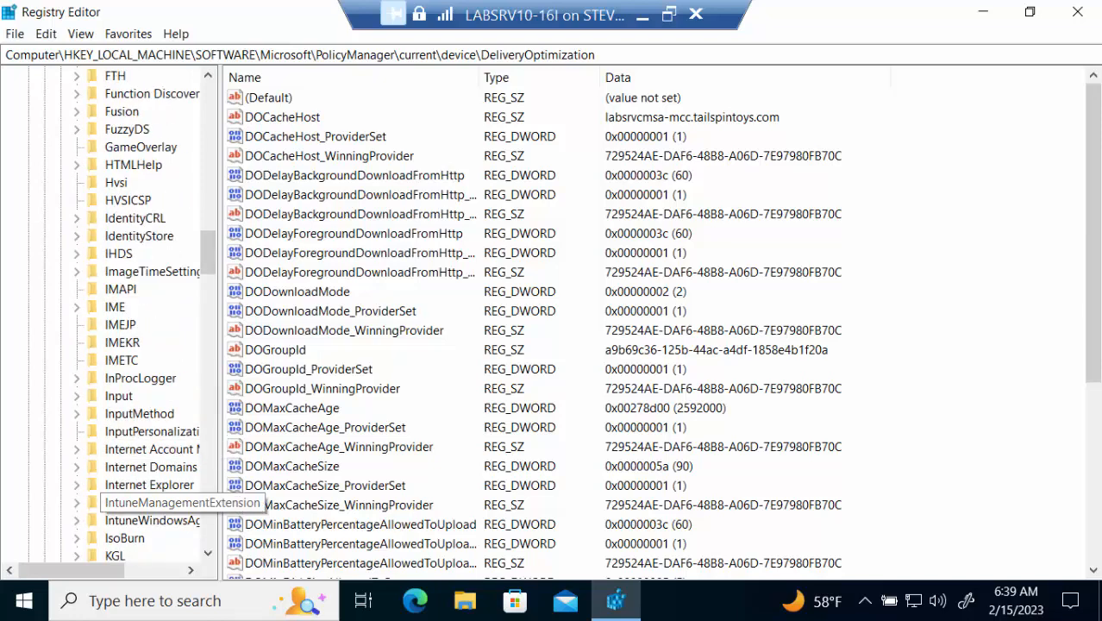
click(147, 501)
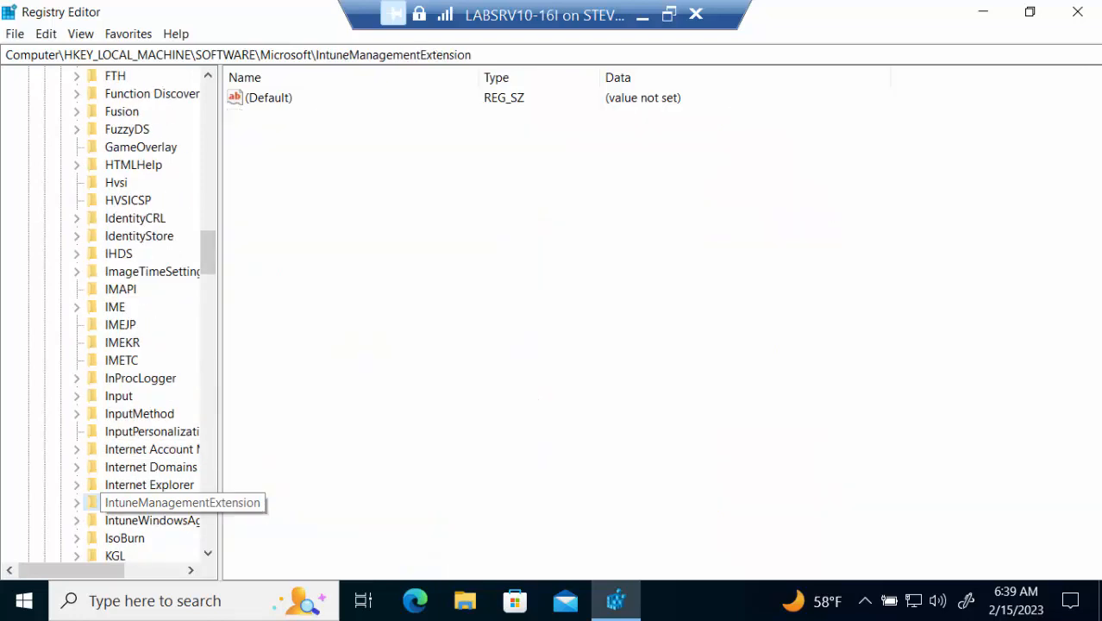
double_click(147, 502)
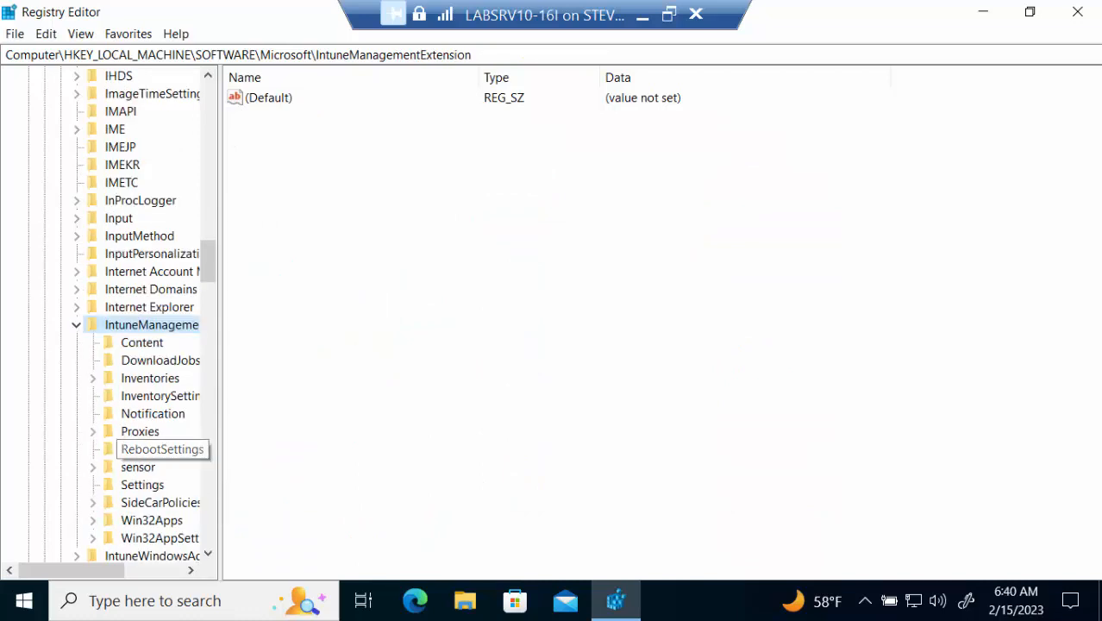
click(142, 484)
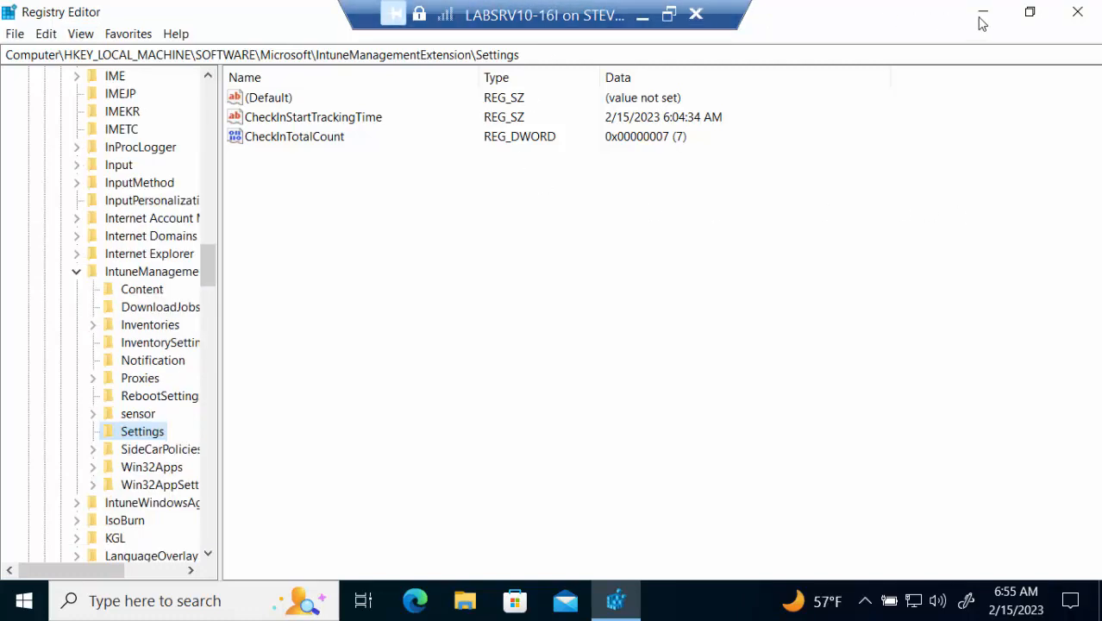
click(981, 14)
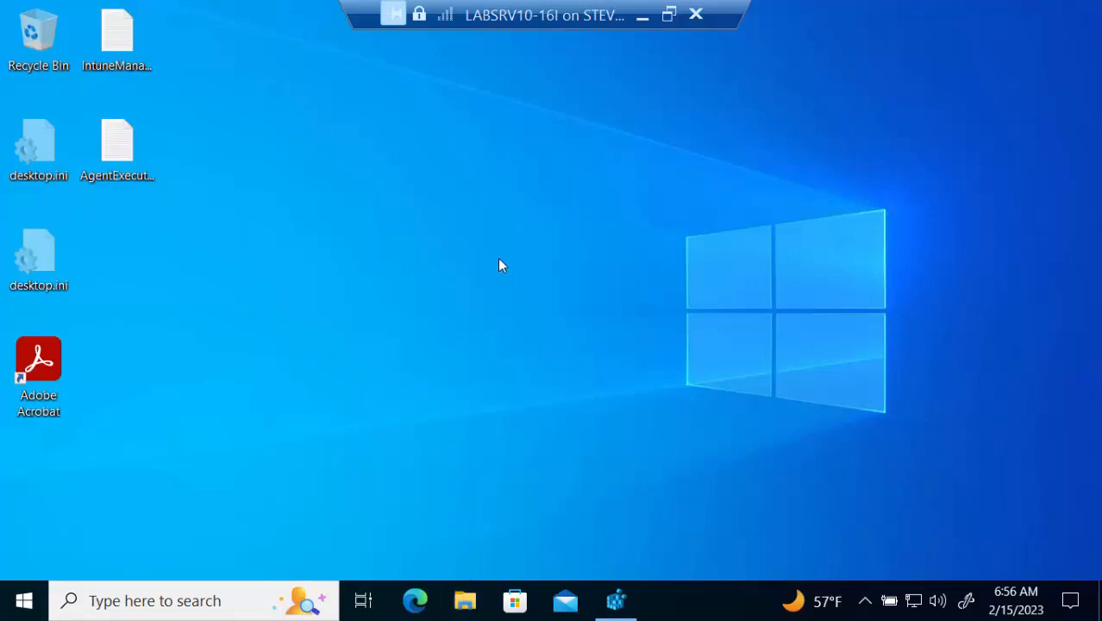
Browse to C:\ProgramData\Microsoft\IntuneManagementExtension\Logs in File Explorer, review the log files and minimize the window
click(487, 593)
click(466, 601)
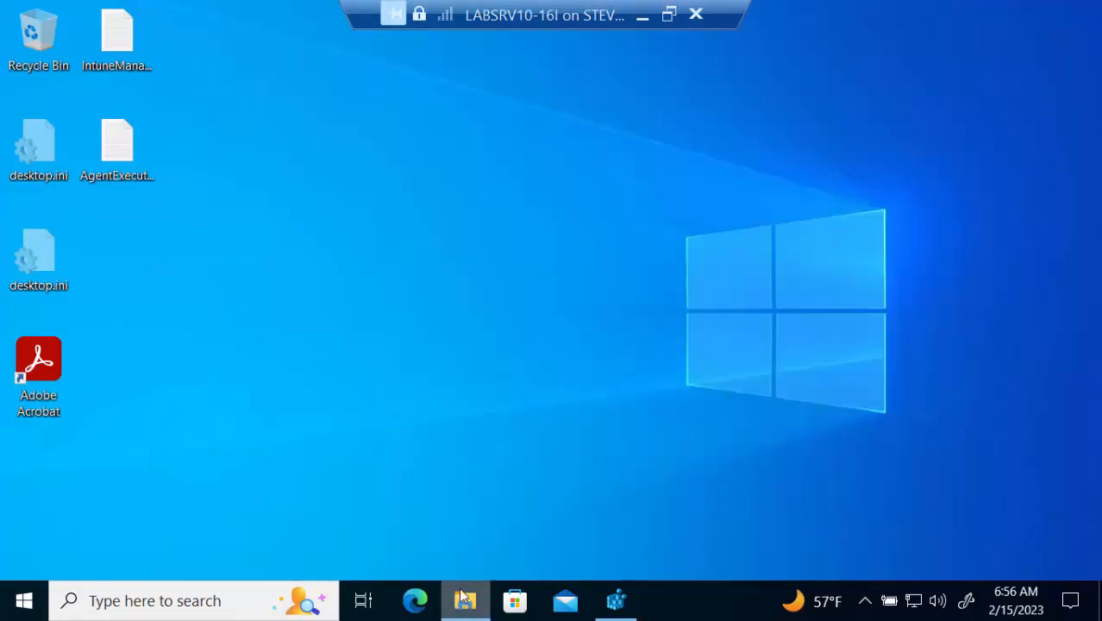
click(466, 601)
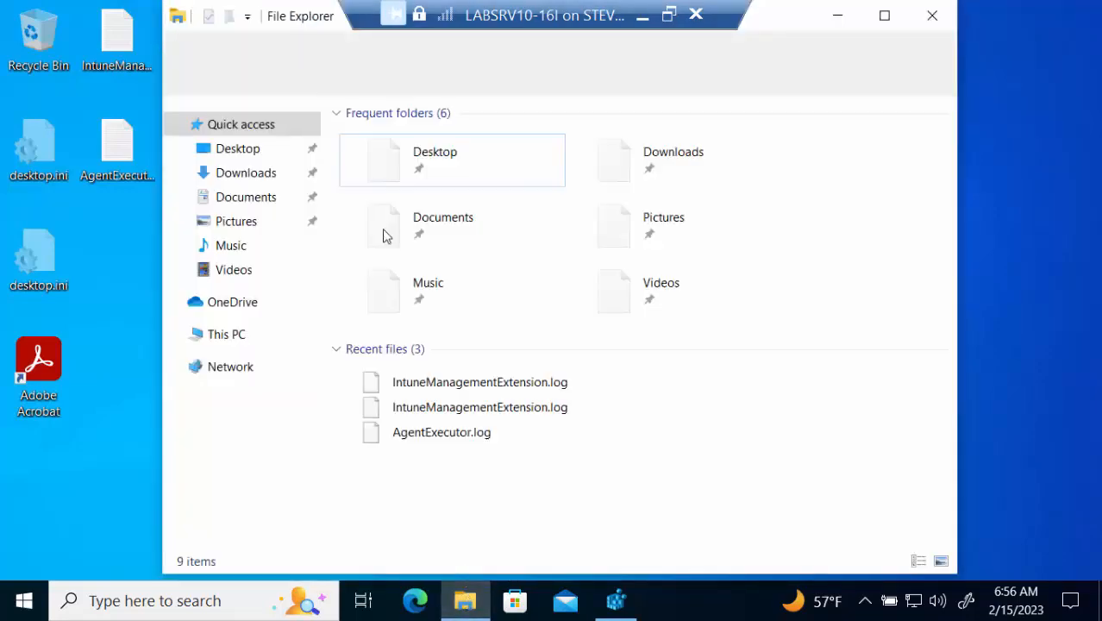
click(254, 336)
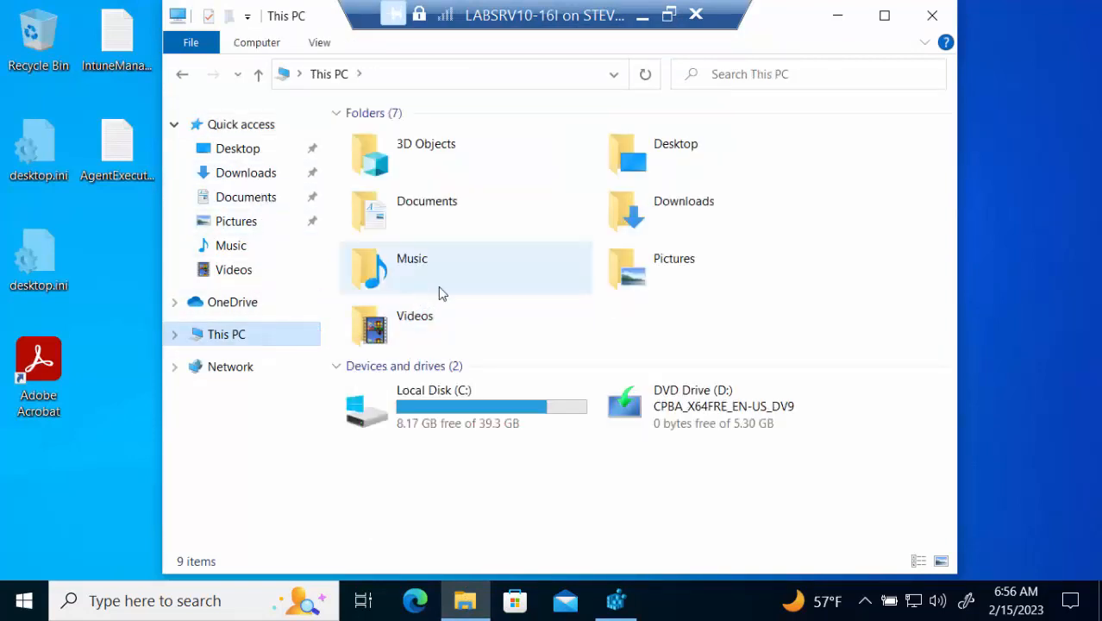
click(493, 414)
double_click(494, 414)
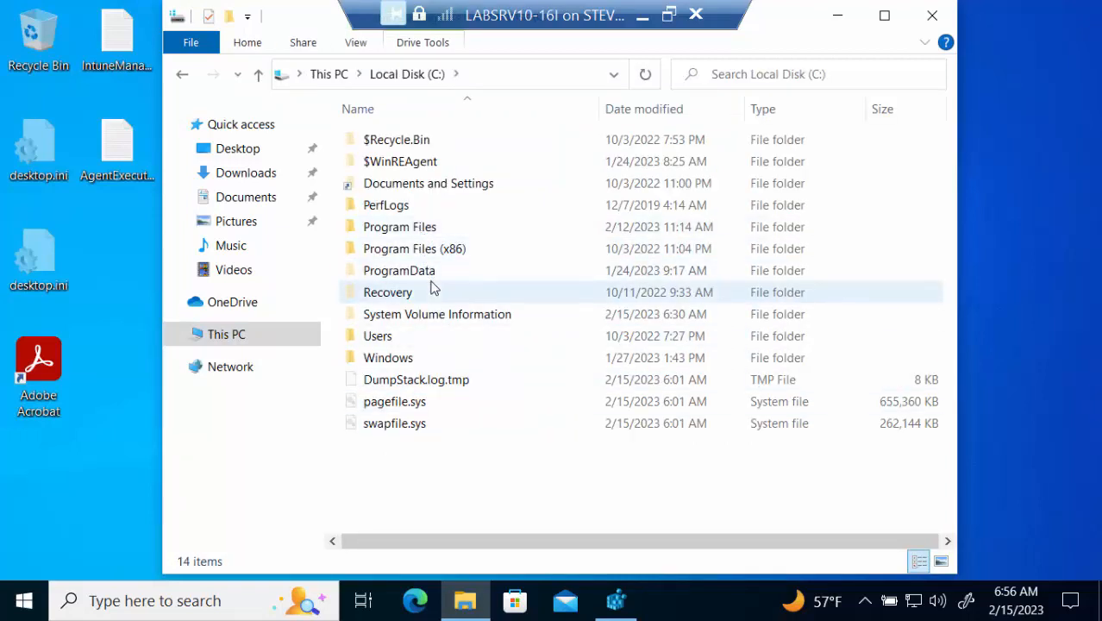
double_click(427, 272)
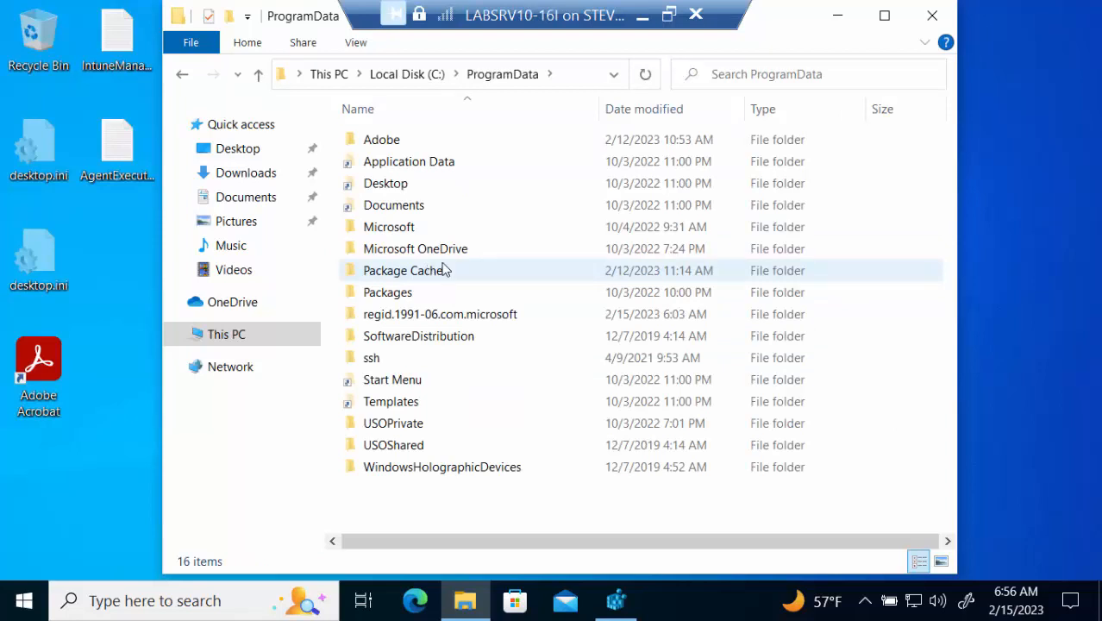
double_click(396, 231)
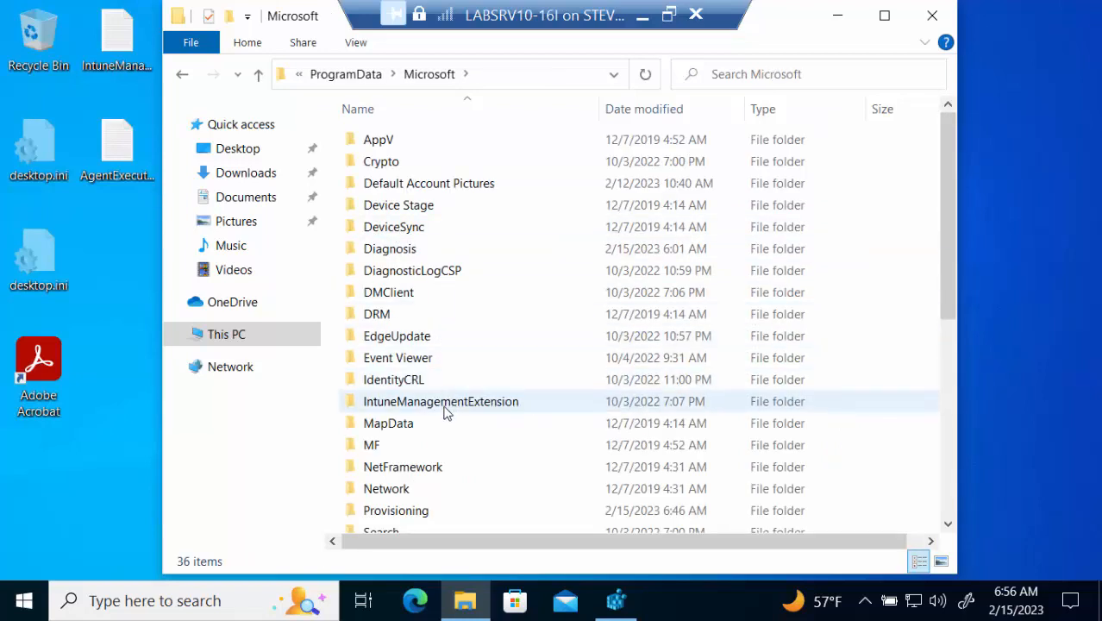
double_click(436, 401)
double_click(384, 148)
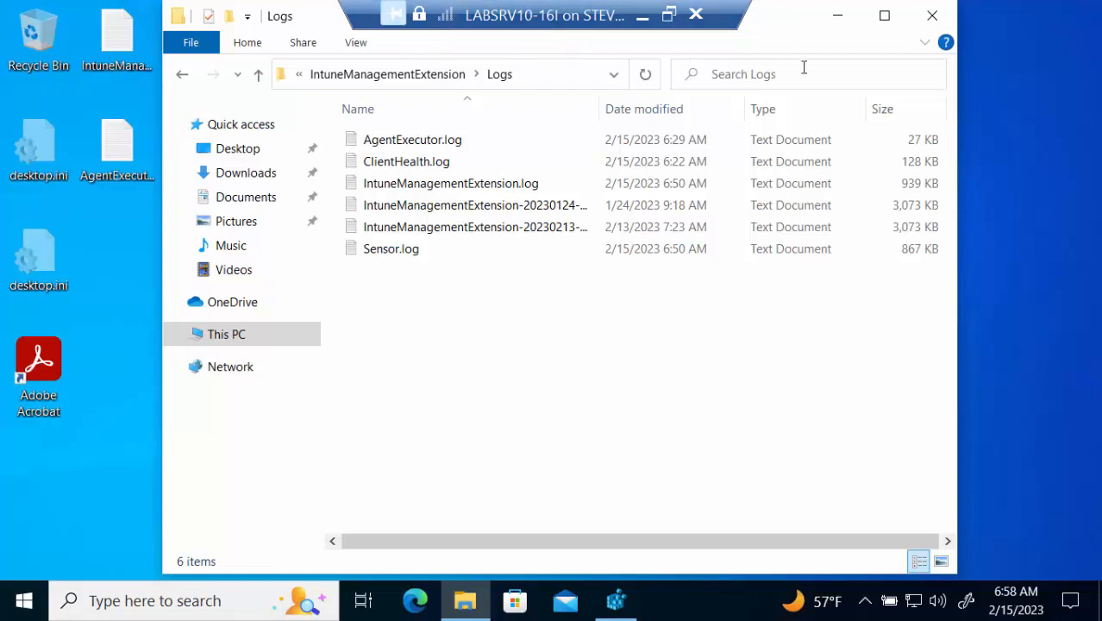
click(837, 15)
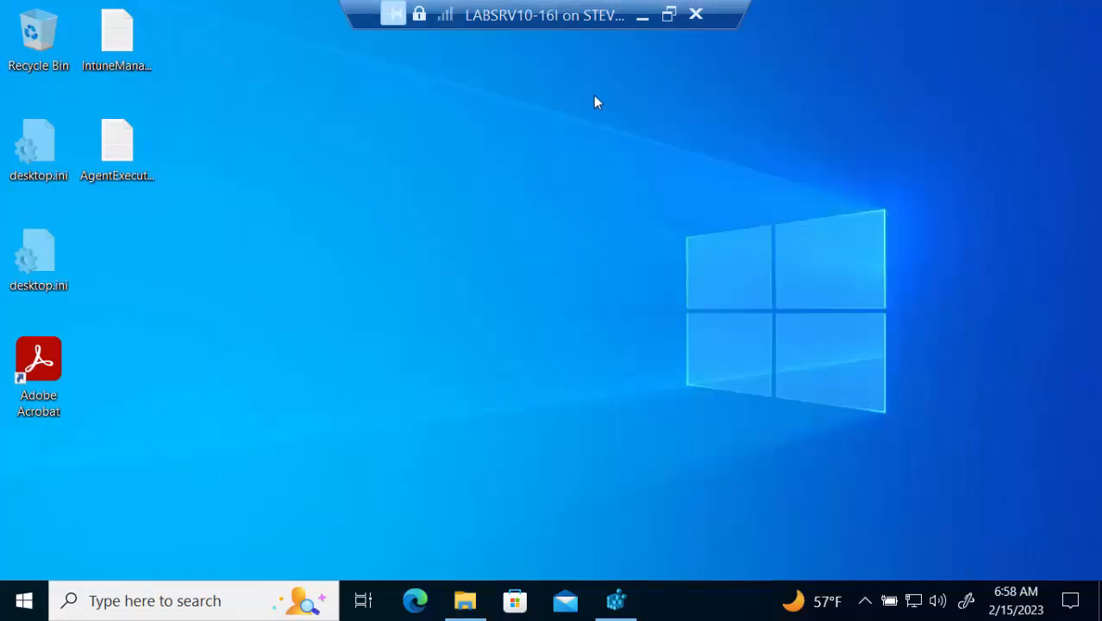
Move the IntuneManagementExtension.log file to the middle of the desktop and open it in a maximized Notepad window
drag(115, 40, 513, 203)
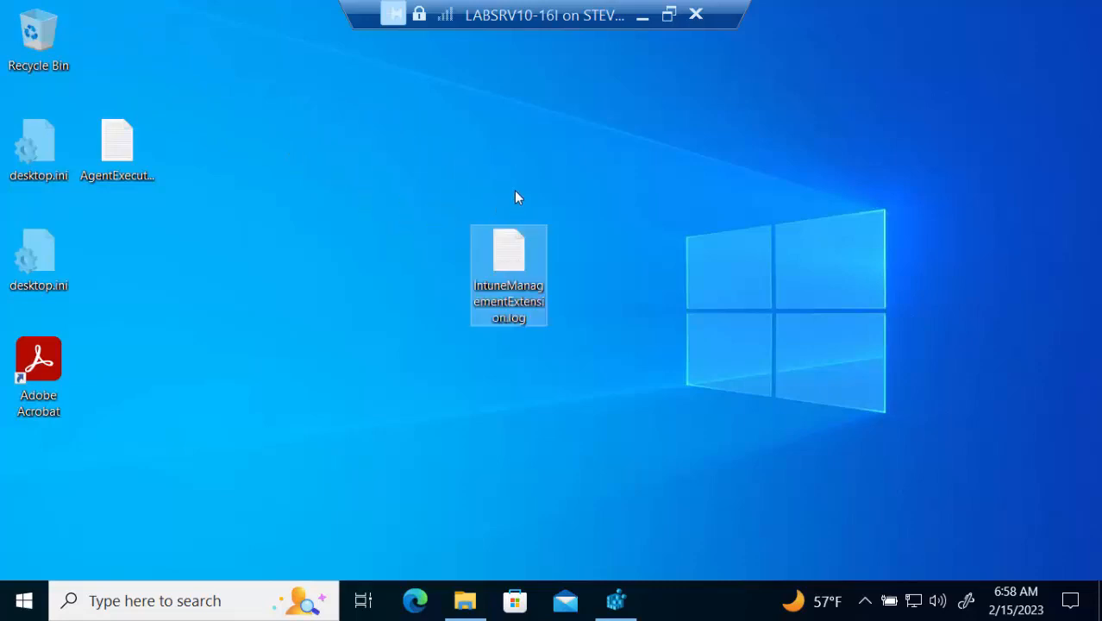
double_click(508, 263)
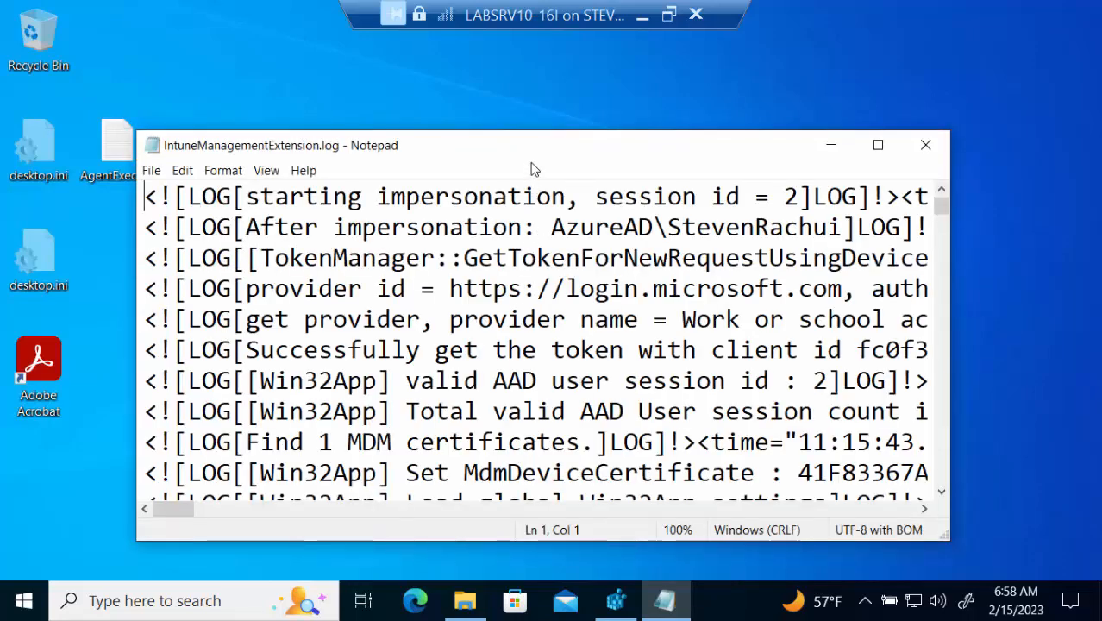
double_click(531, 148)
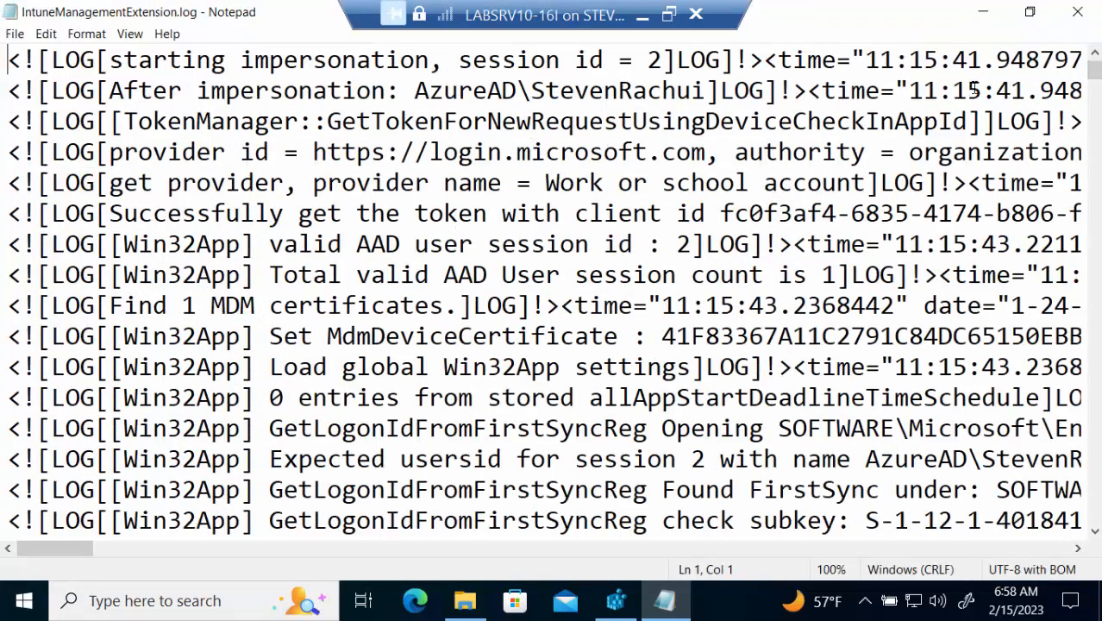
Search the log downward from its beginning for "get policies"
click(57, 39)
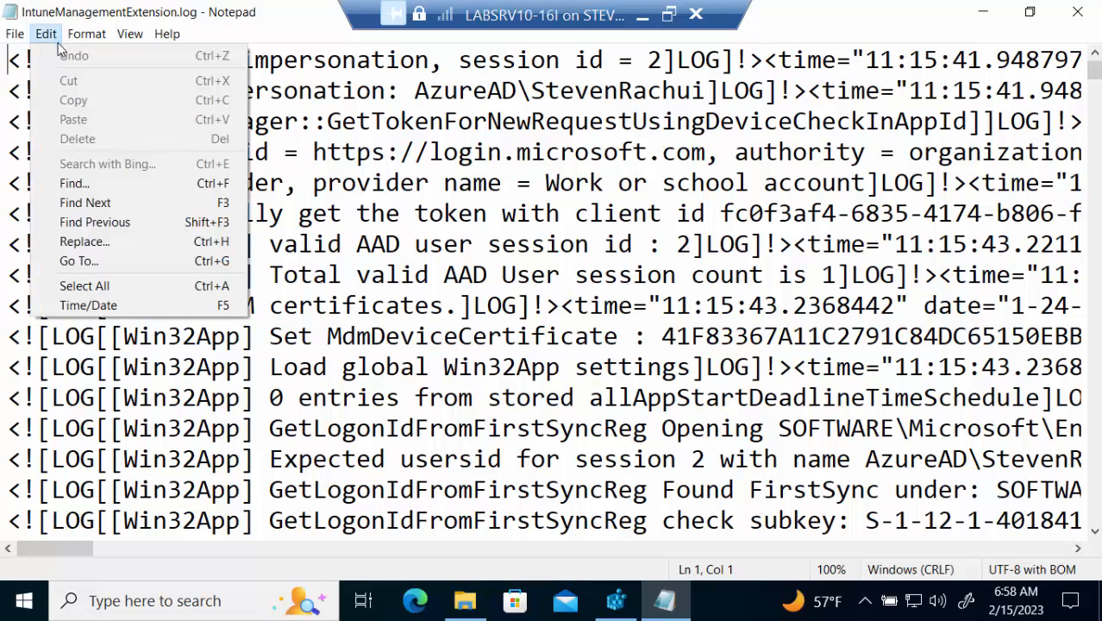
click(75, 188)
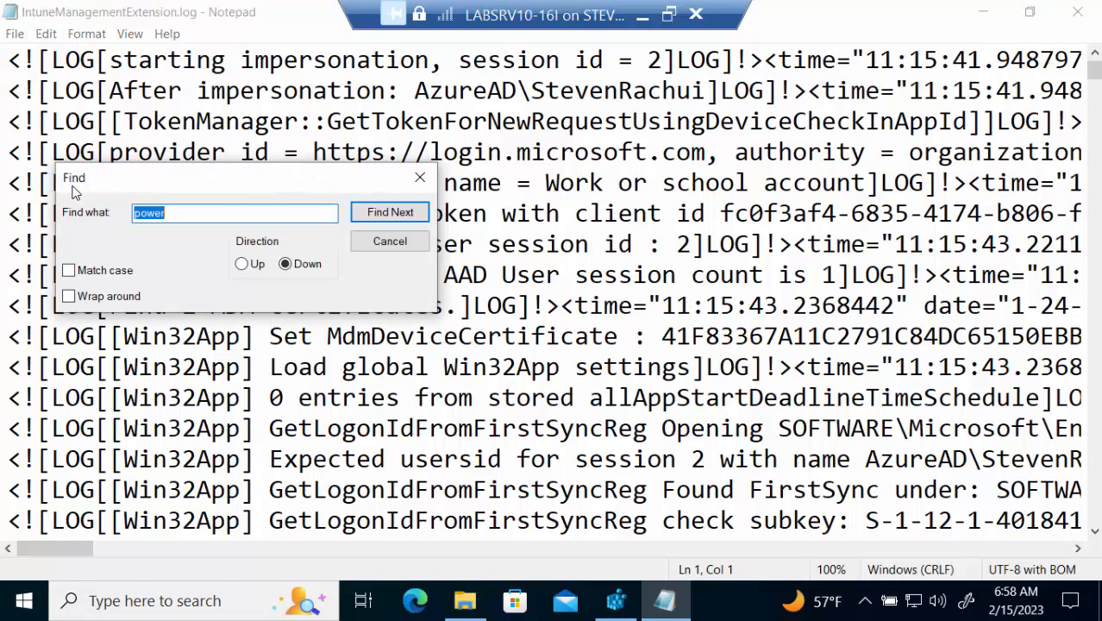
text(get policies)
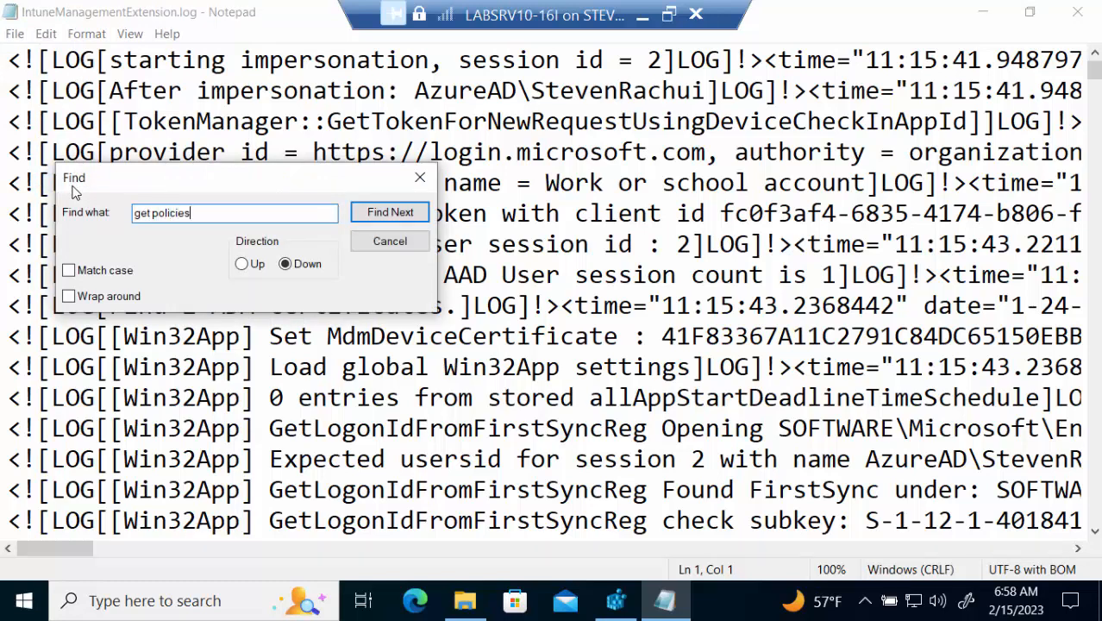
key(Return)
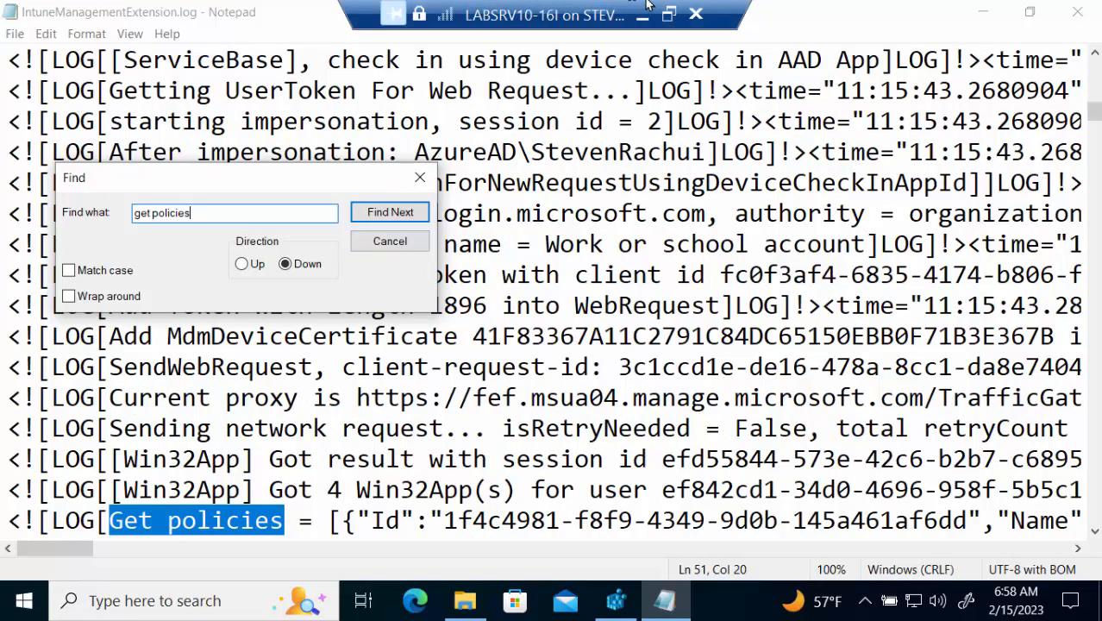
Find the last "get policies" entry by searching upward from the end of the log, and close the search dialog
drag(1094, 114, 1081, 545)
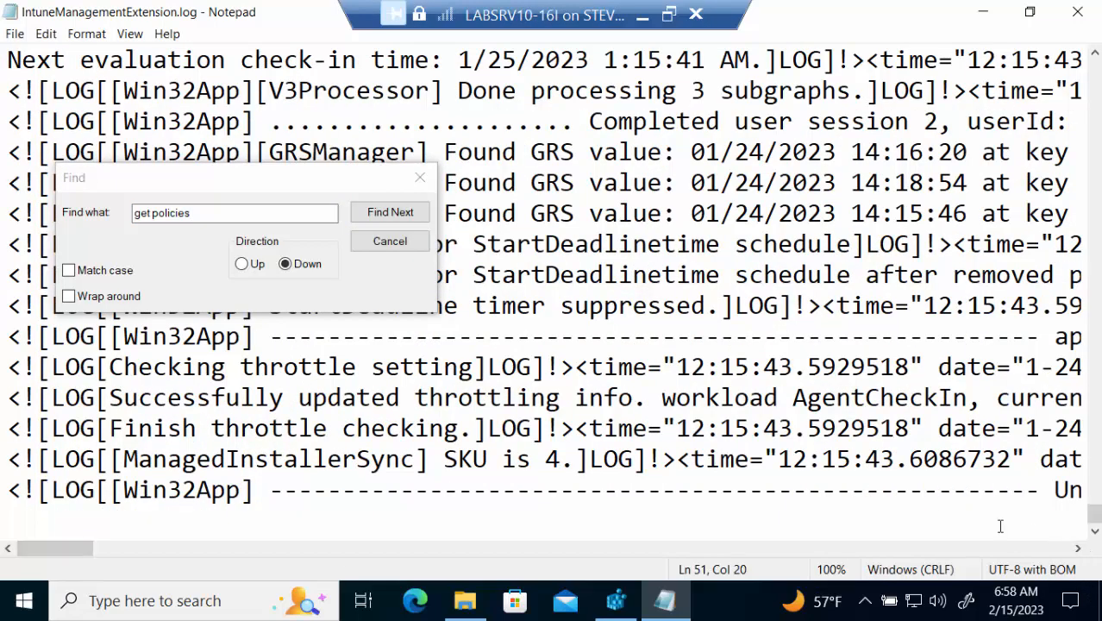
click(240, 463)
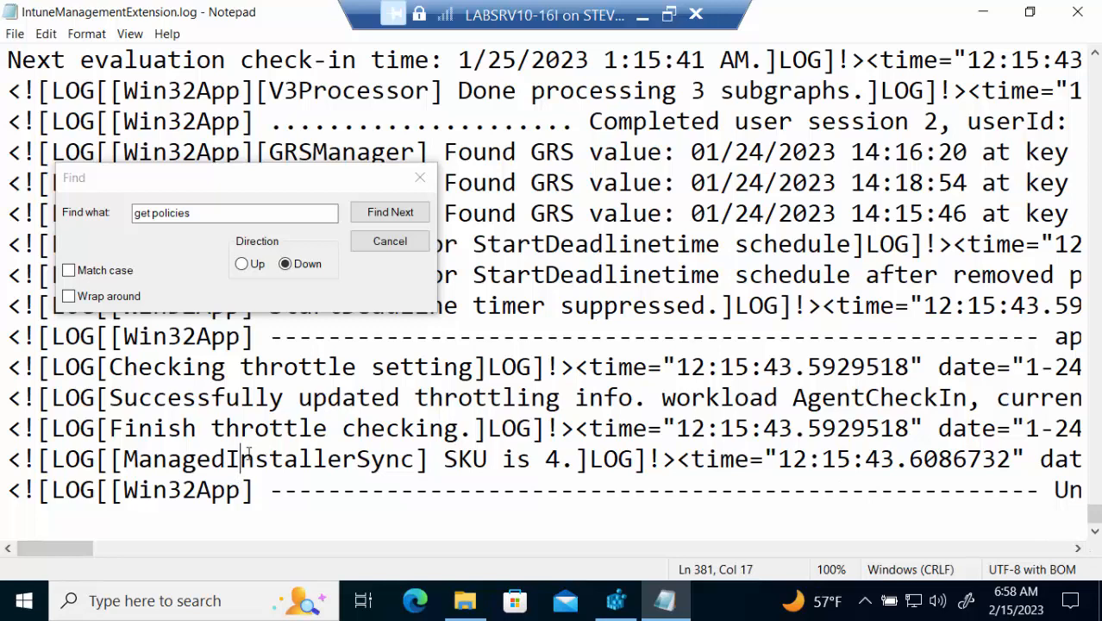
click(242, 264)
click(392, 216)
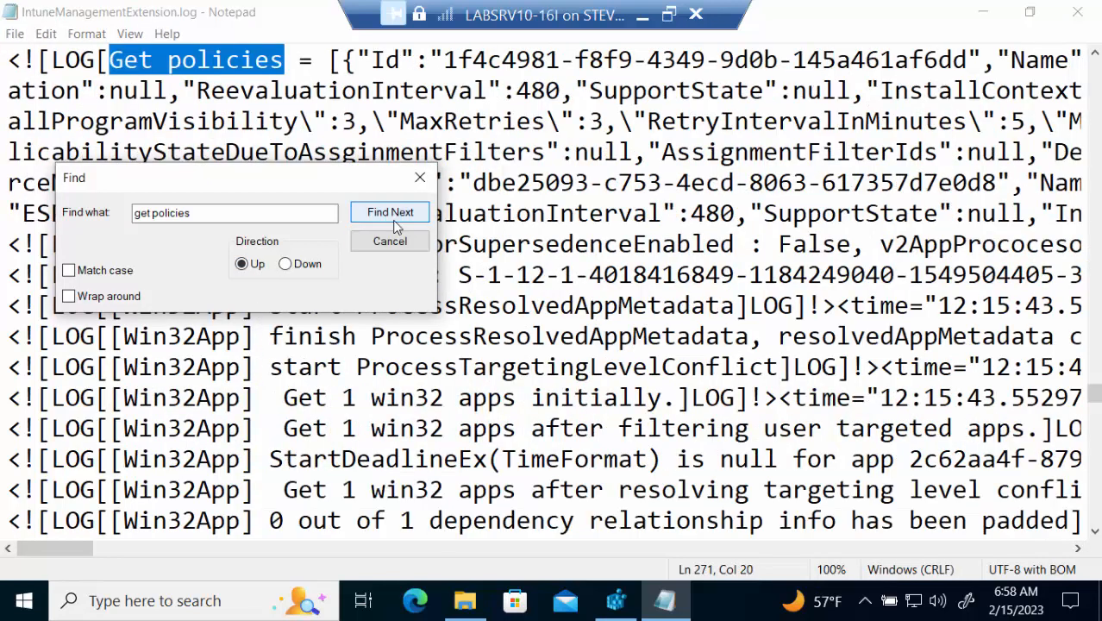
click(420, 179)
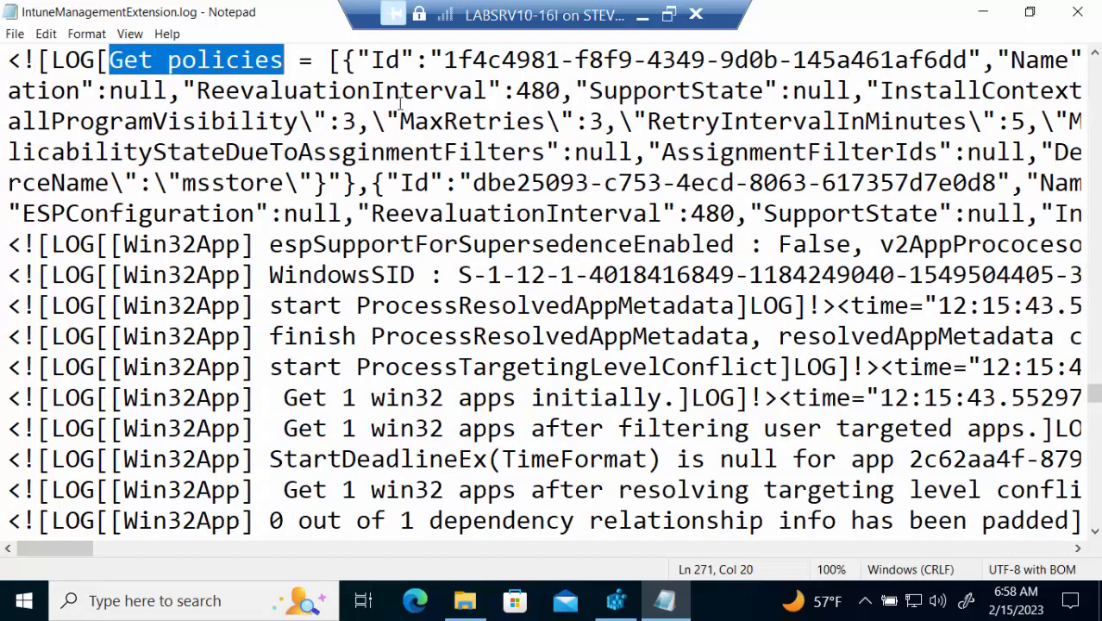
Set the Notepad font size to 16, keeping Consolas Regular
click(131, 35)
mouse_move(98, 38)
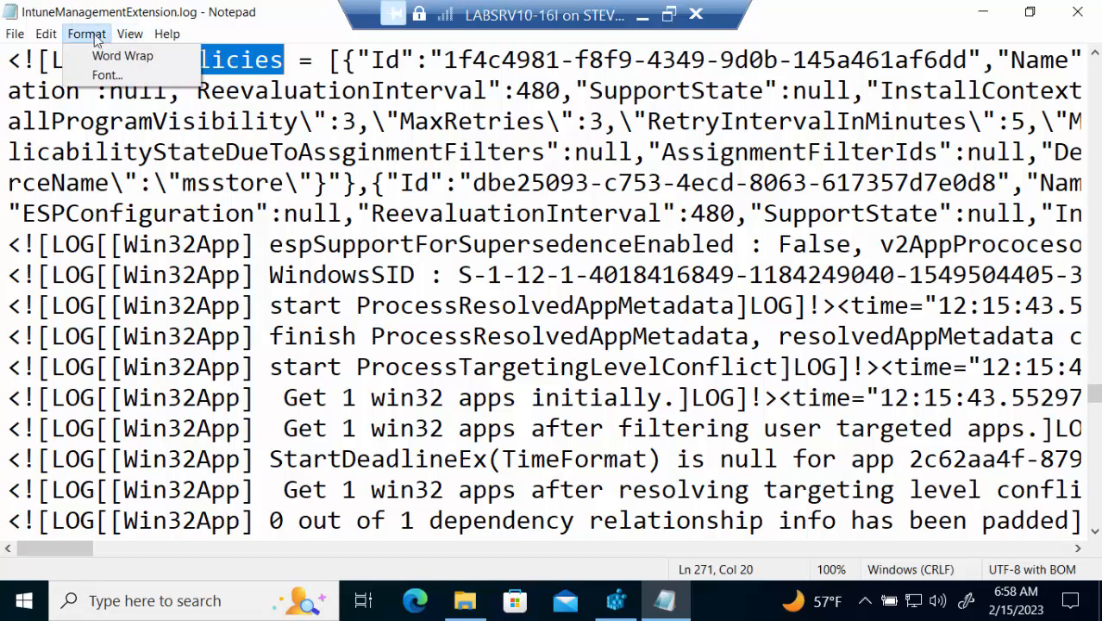
click(100, 75)
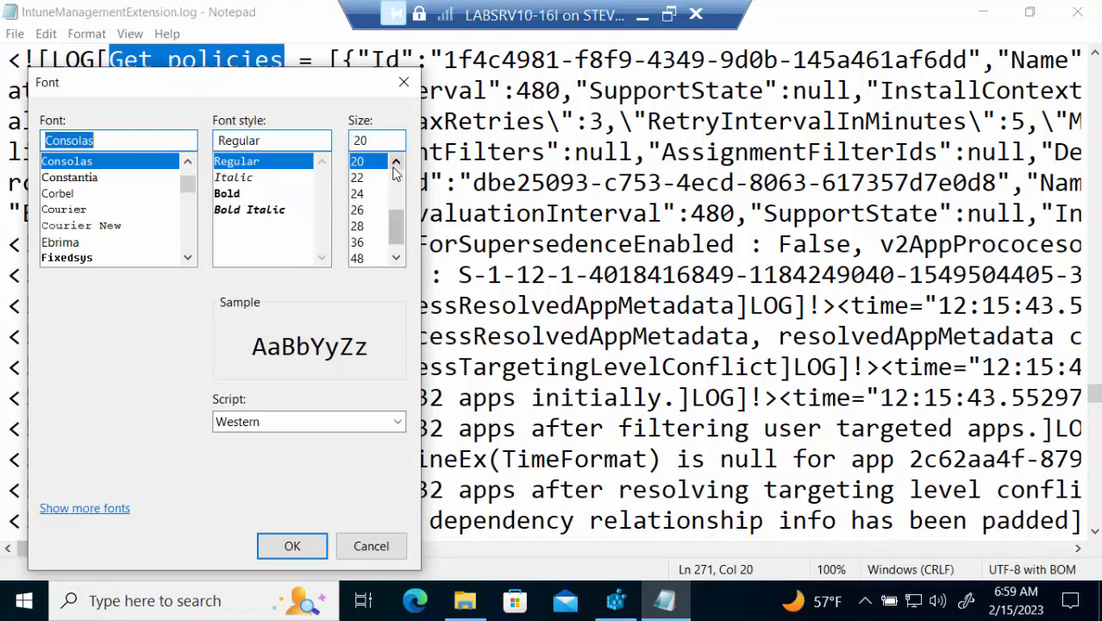
click(395, 164)
click(395, 164)
click(371, 162)
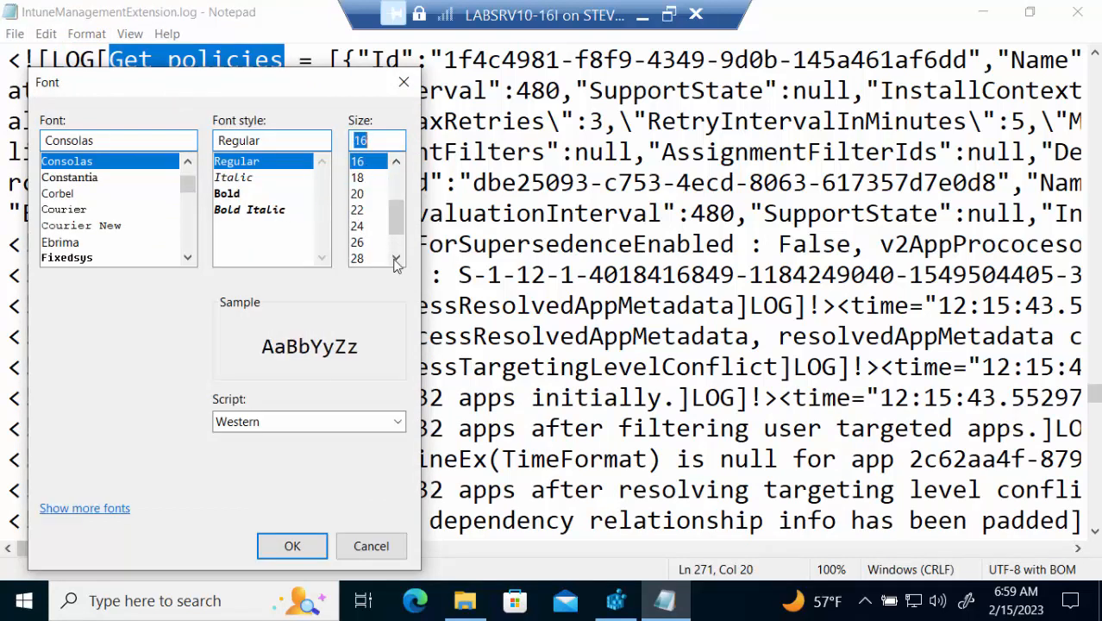
click(308, 541)
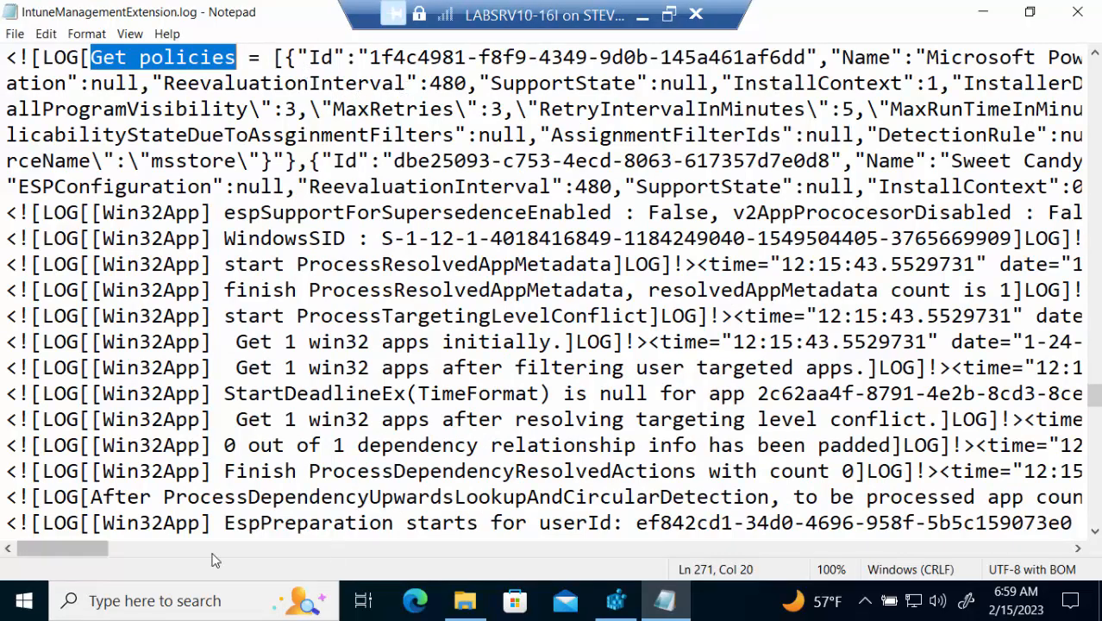
Highlight the "Get policies" log entry from the Sweet Candy policy's SupportState value back to the beginning of the entry
mouse_move(95, 556)
mouse_down()
mouse_move(179, 557)
mouse_move(80, 548)
mouse_up()
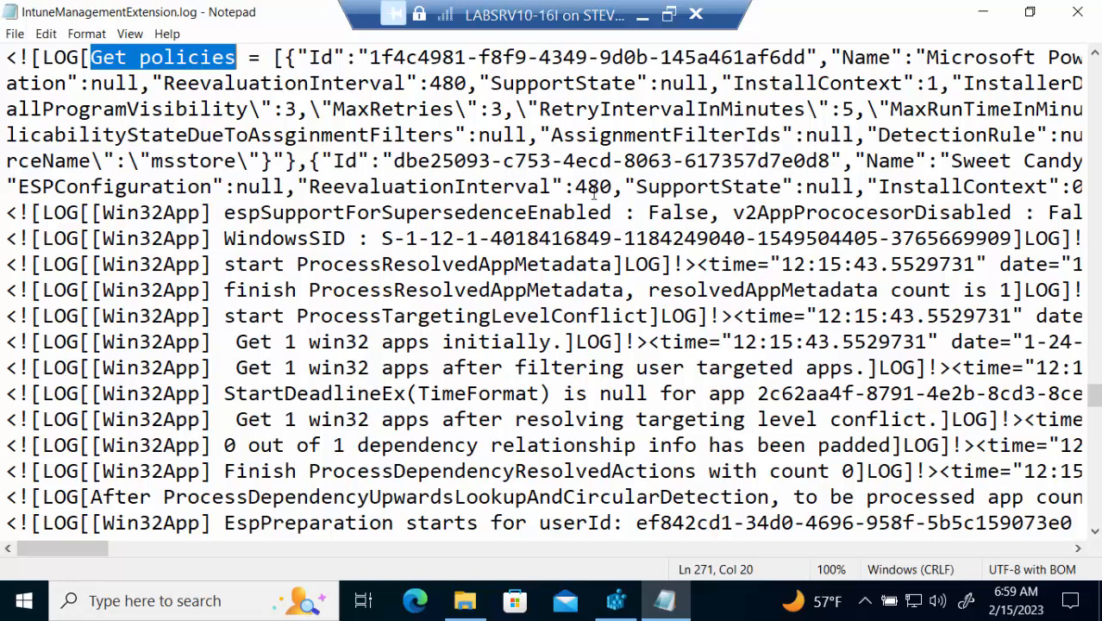
click(807, 186)
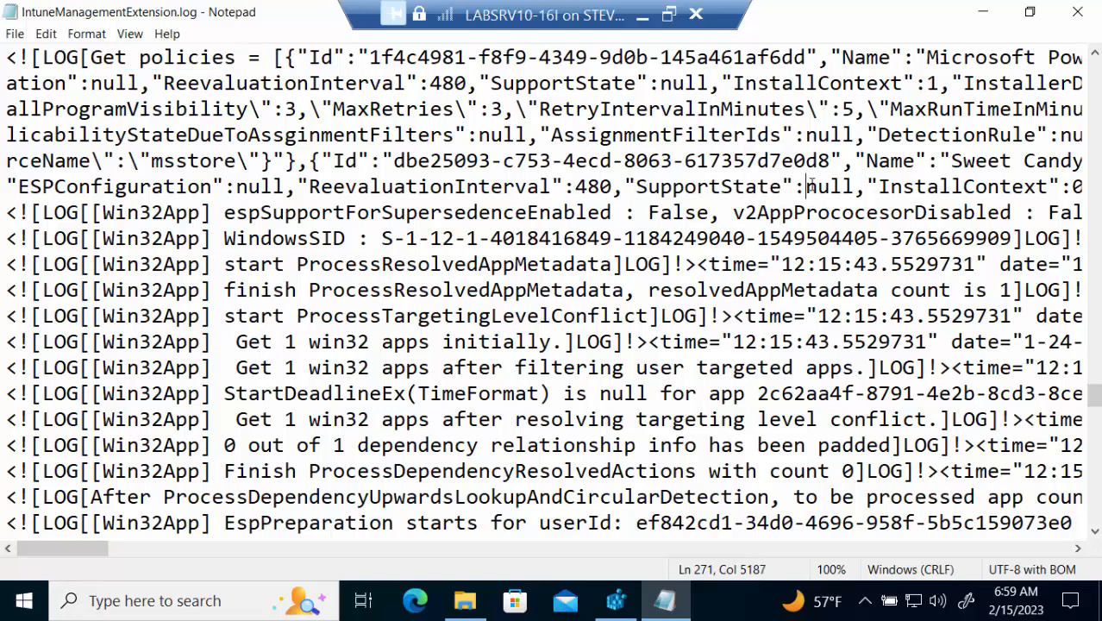
key(shift+Up)
key(shift+Up)
key(shift+Up)
key(shift+Up)
key(shift+Up)
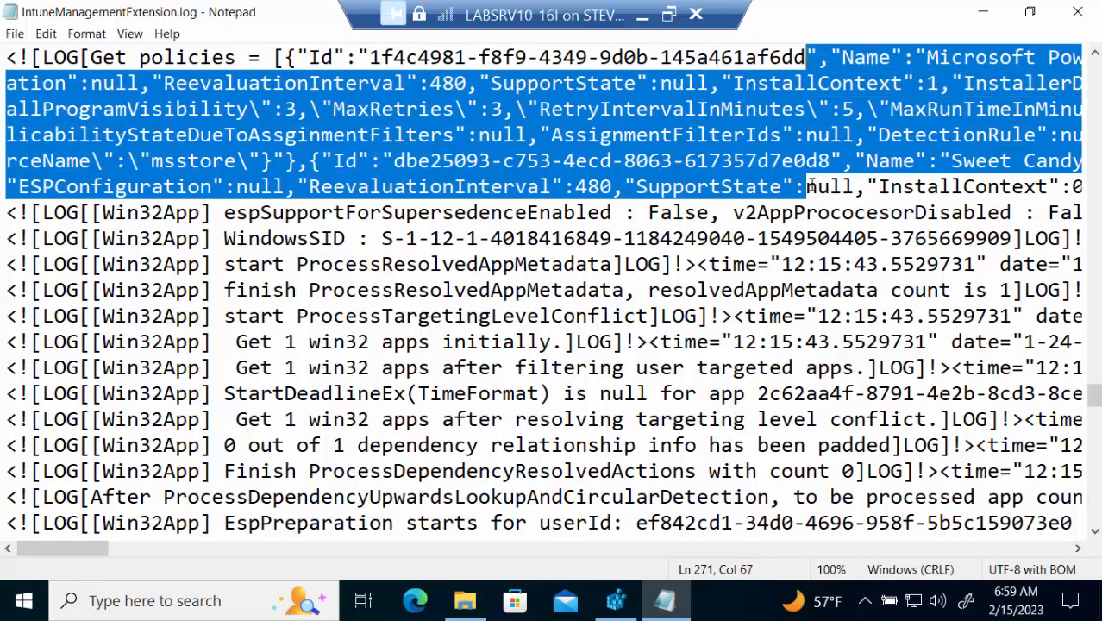
key(shift+Home)
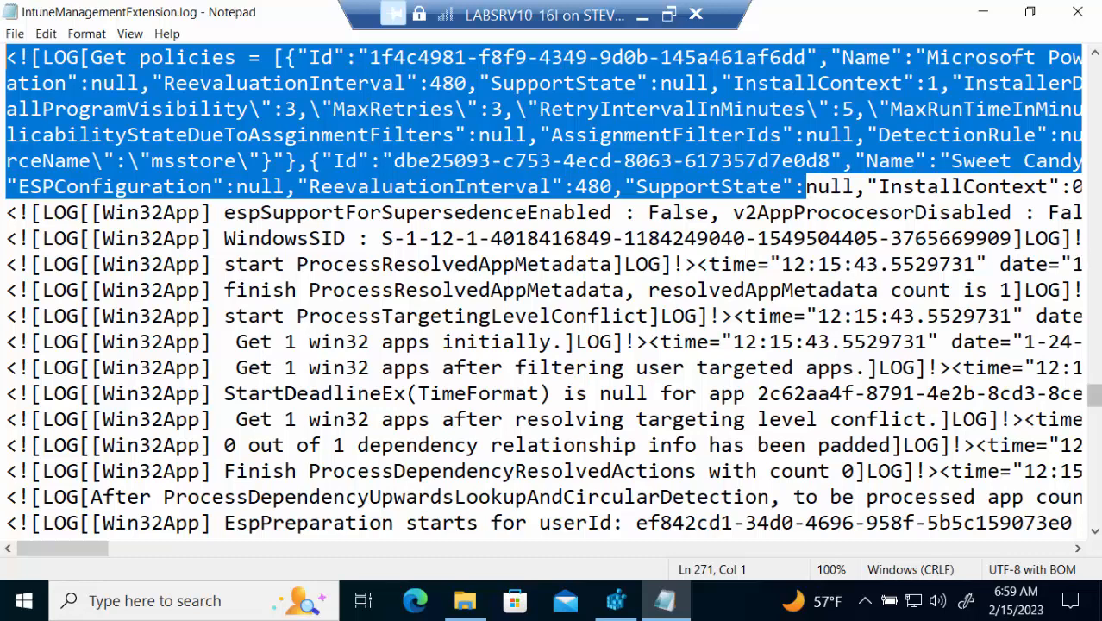
Clear the text selection and try to search the log upward for "adboe"
click(362, 362)
key(ctrl+f)
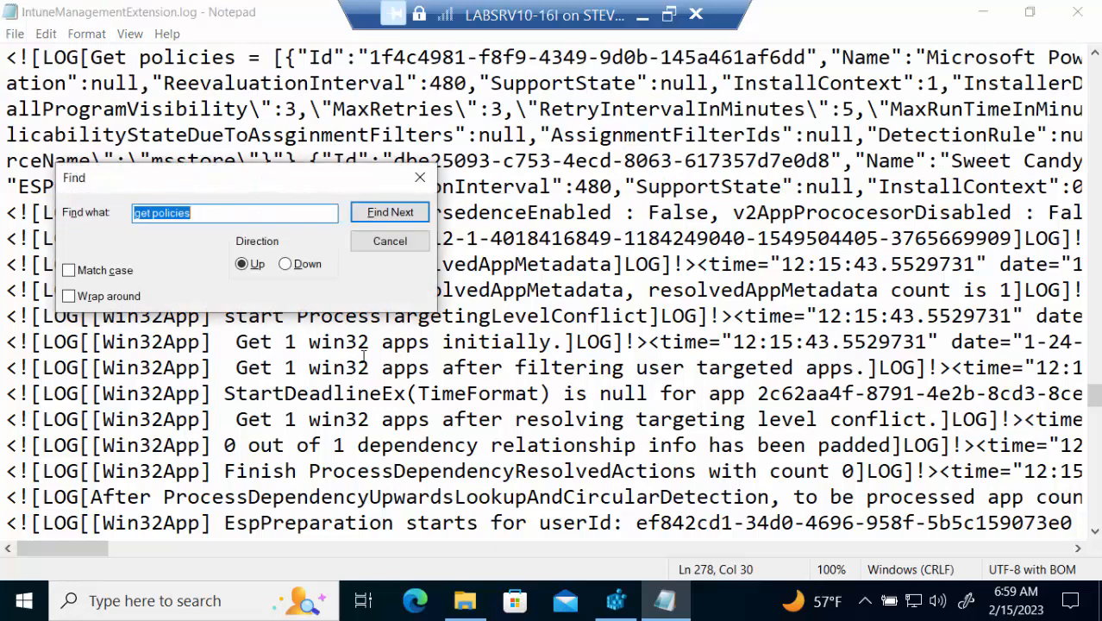
text(adboe)
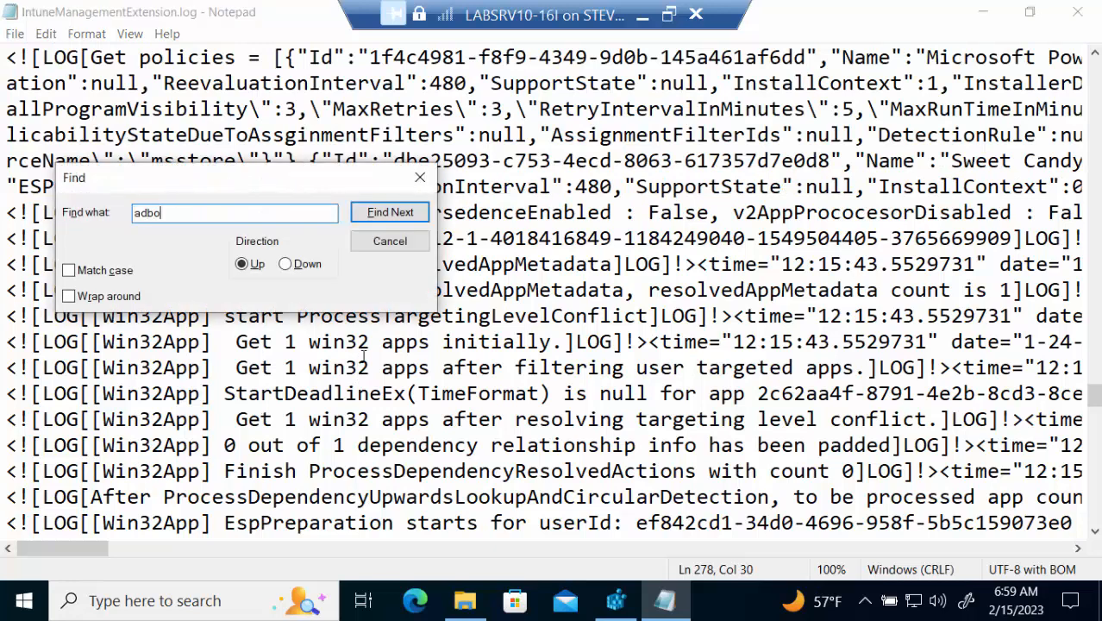
key(Return)
key(Return)
key(BackSpace)
key(BackSpace)
key(BackSpace)
key(BackSpace)
key(BackSpace)
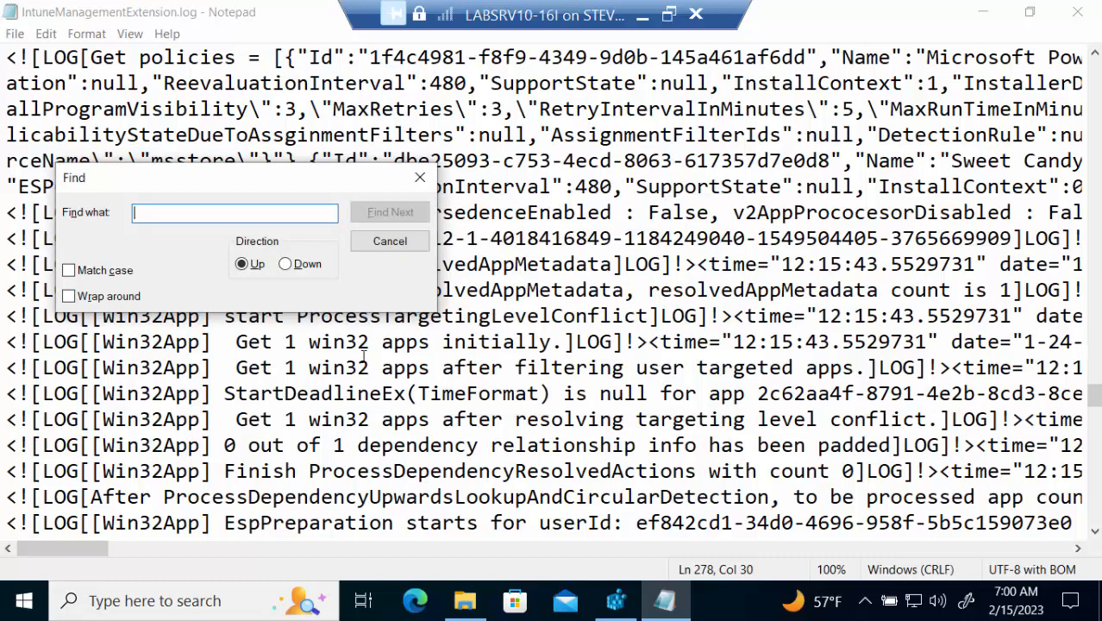
Search the log upward for "candy" and close the search dialog
text(candy)
key(Return)
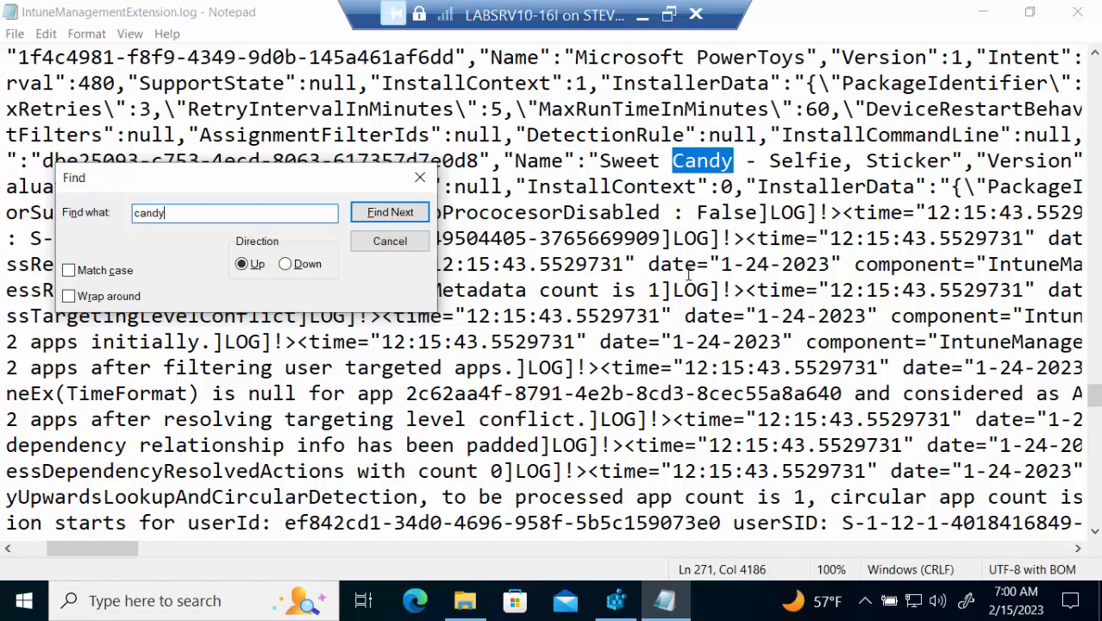
click(419, 176)
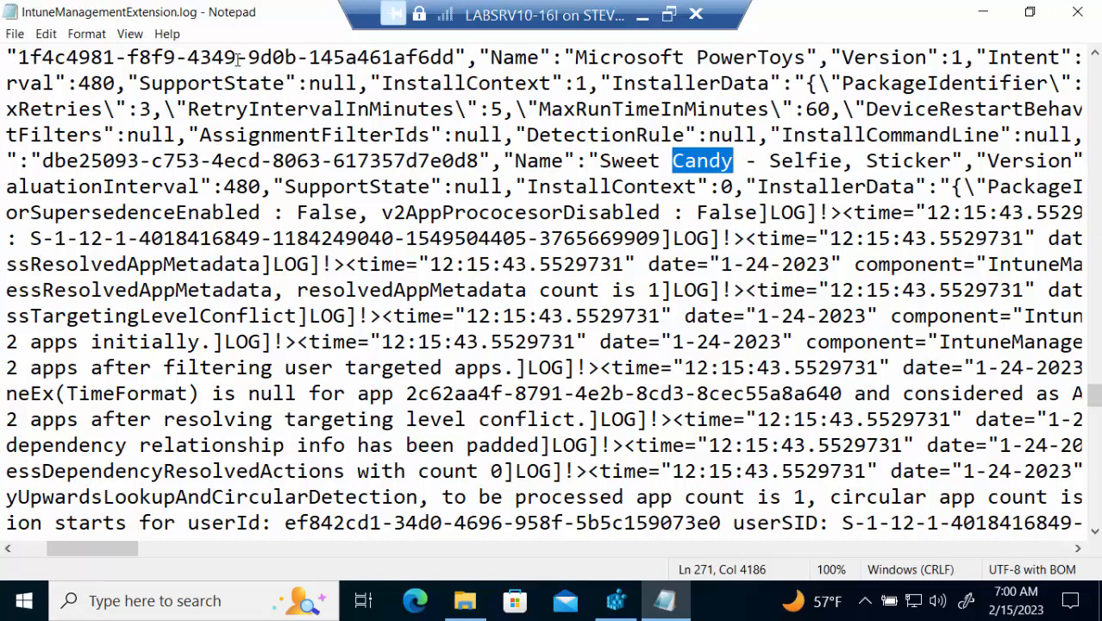
Close the IntuneManagementExtension.log window and minimize the LABSRV10-16I remote session
click(7, 9)
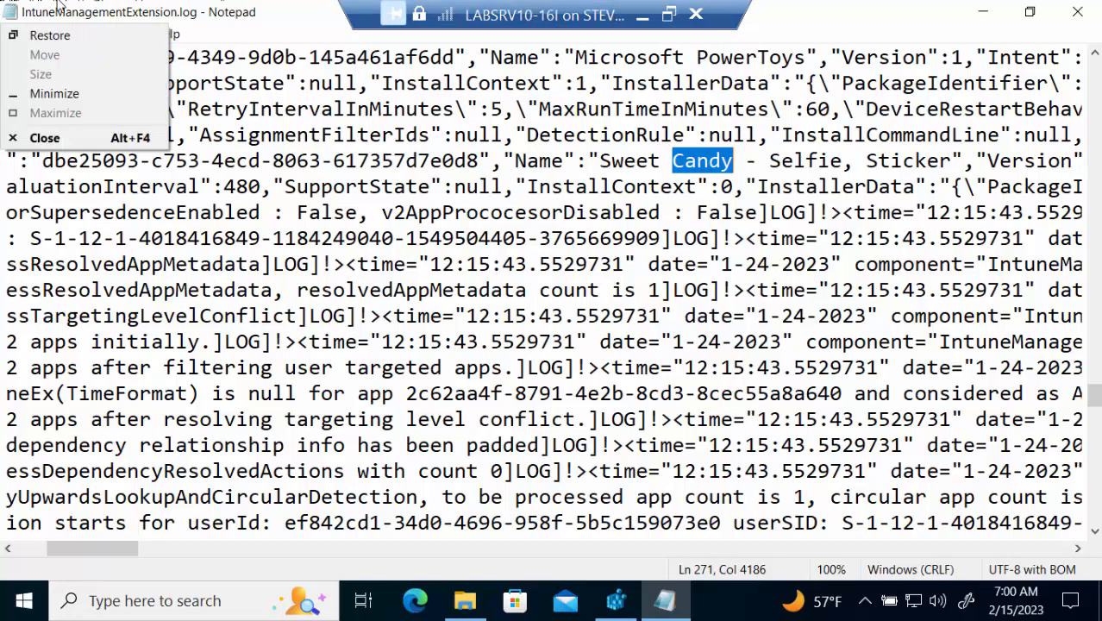
click(1076, 12)
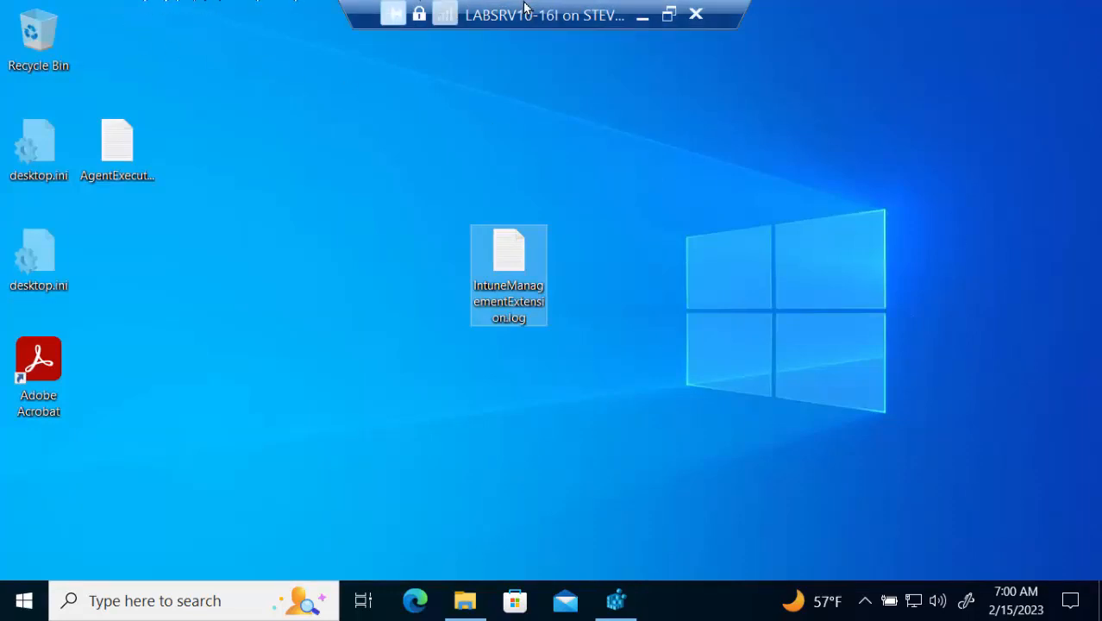
click(641, 16)
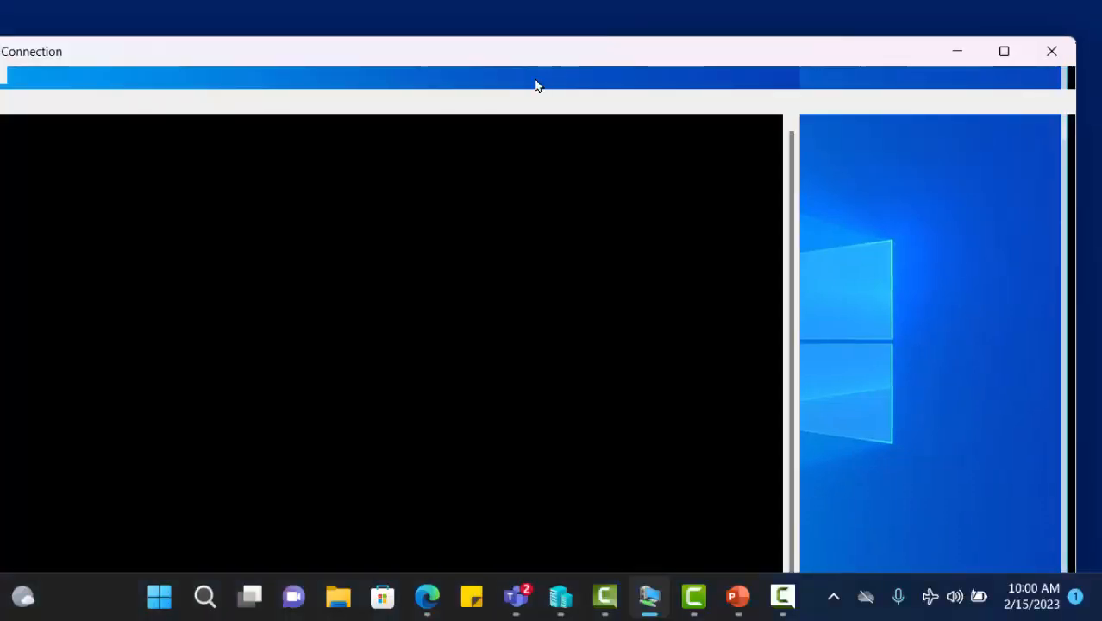